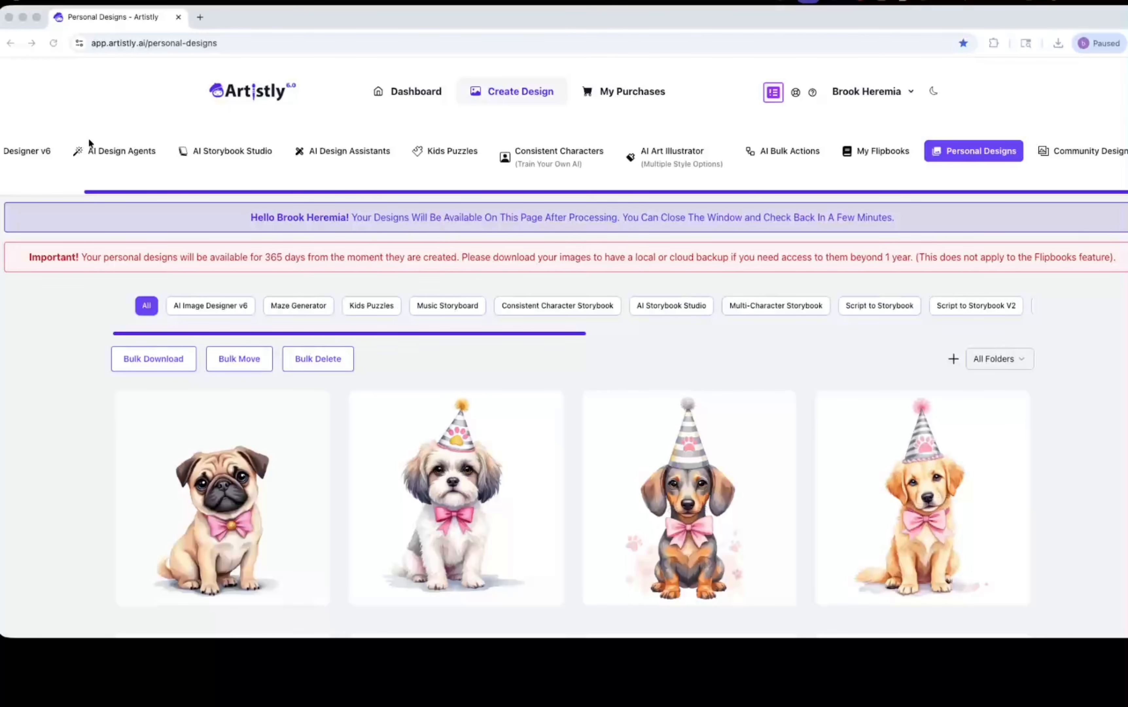
# Step: Open the Ad Creator design agent and choose the first pug image with the pink bow tie from the media library as product photo
pyautogui.click(108, 152)
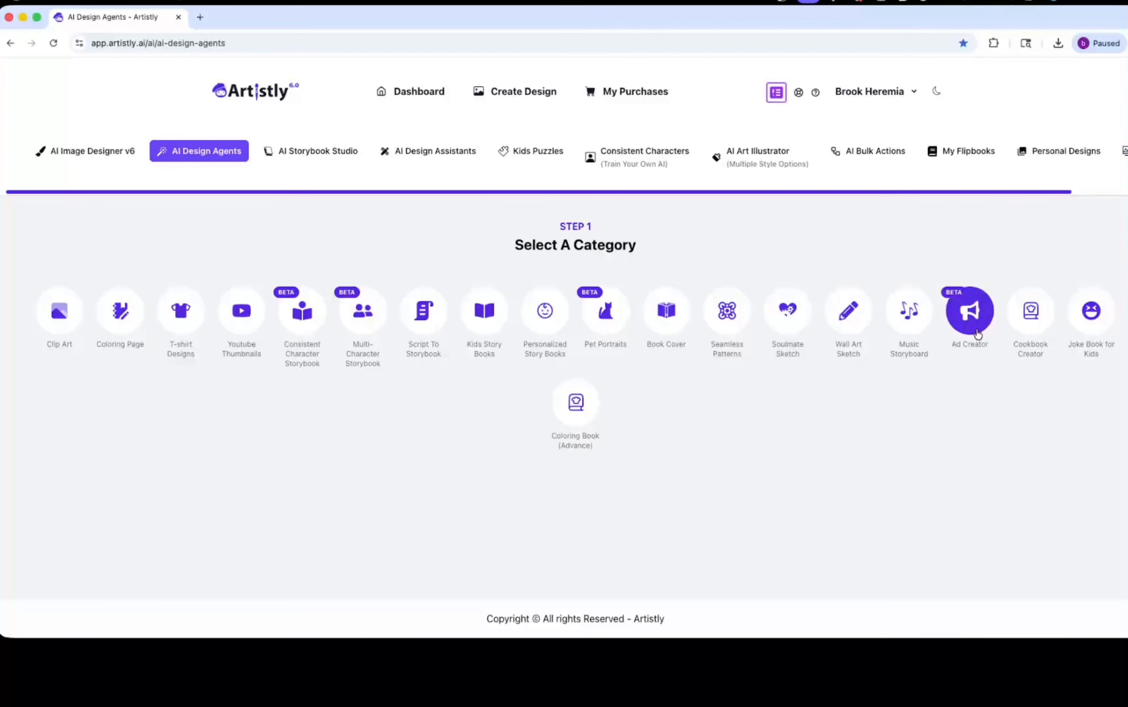
pyautogui.click(971, 309)
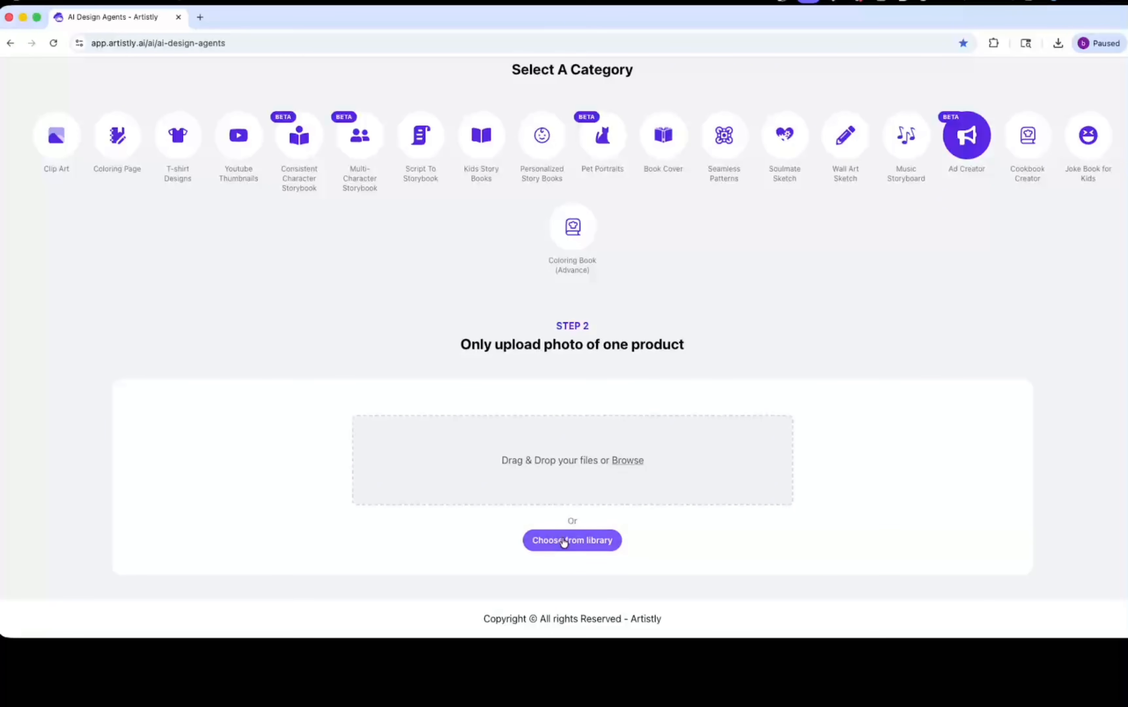
pyautogui.click(576, 542)
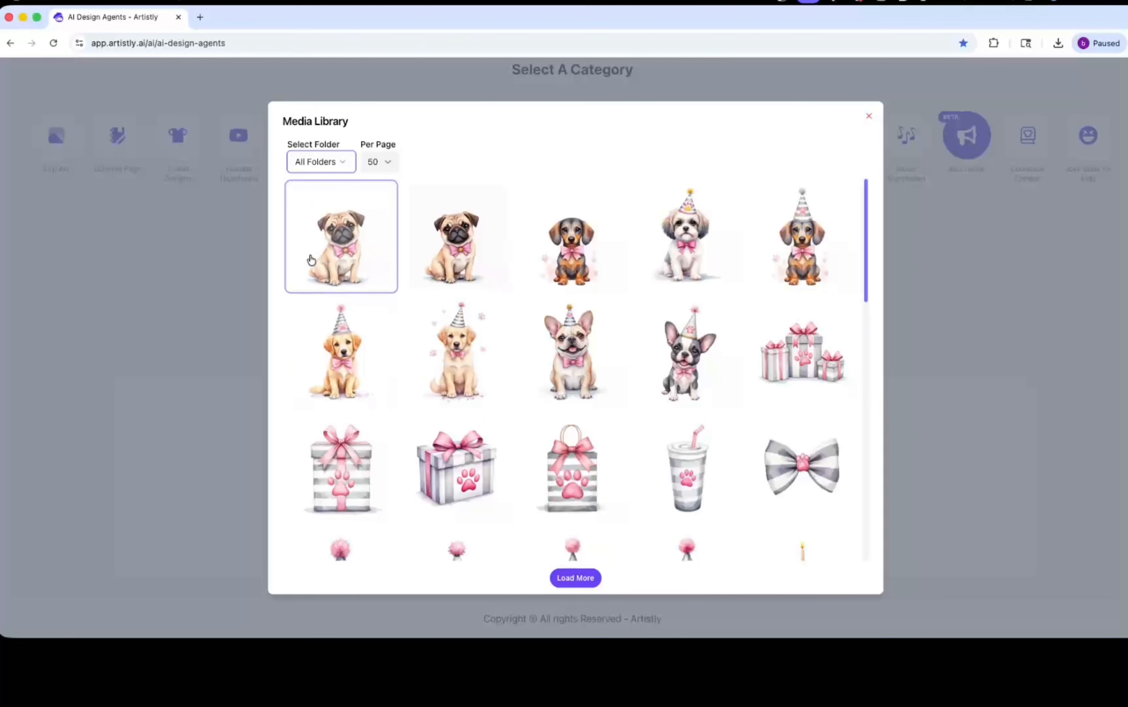
pyautogui.click(338, 255)
# Step: Choose the 1:1 (1024 X 1024) px aspect ratio and set the number of ads to 6
pyautogui.scroll(-3, 945, 430)
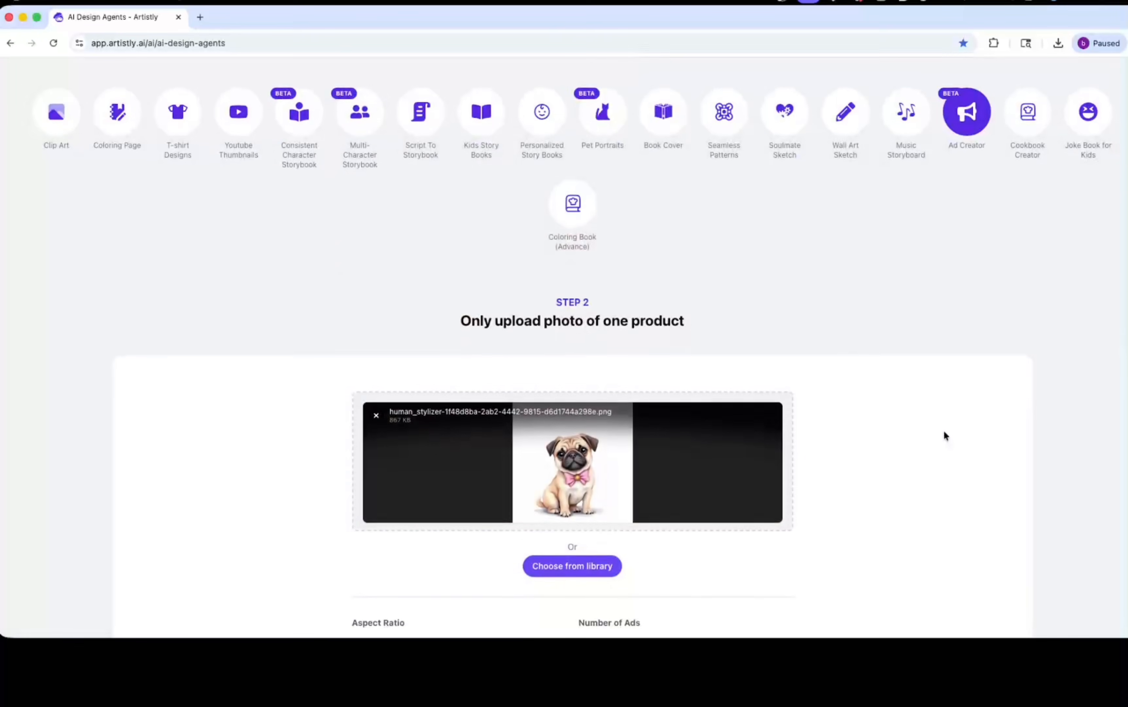
pyautogui.scroll(-5, 945, 431)
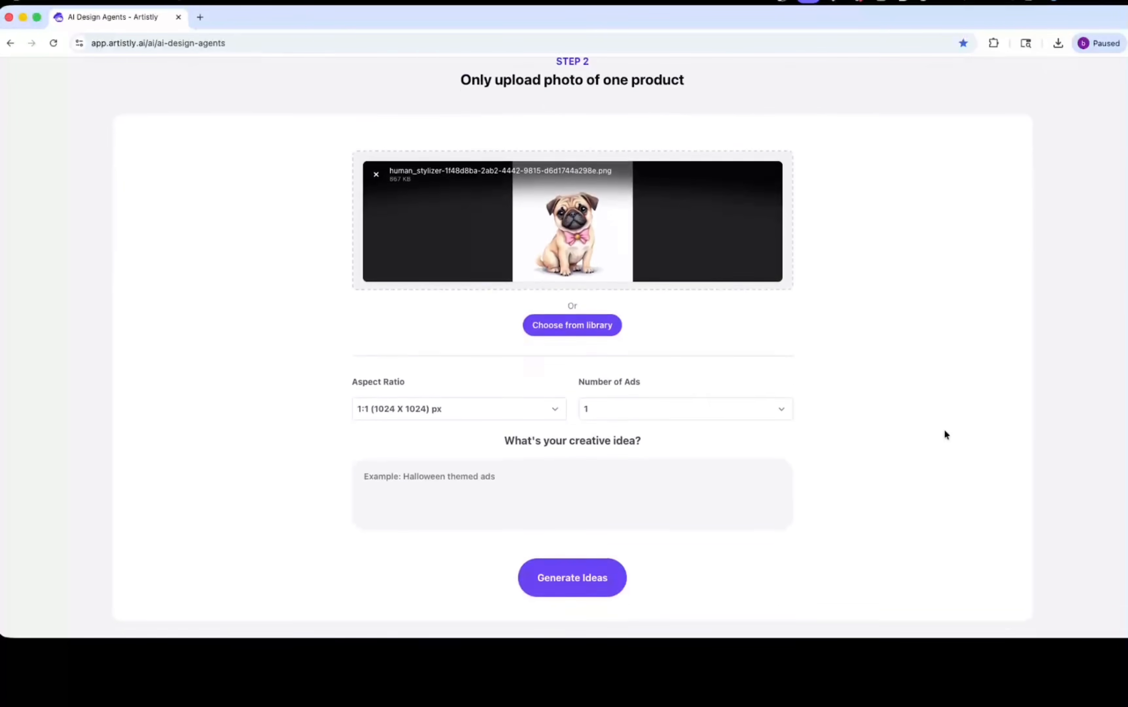
pyautogui.click(521, 367)
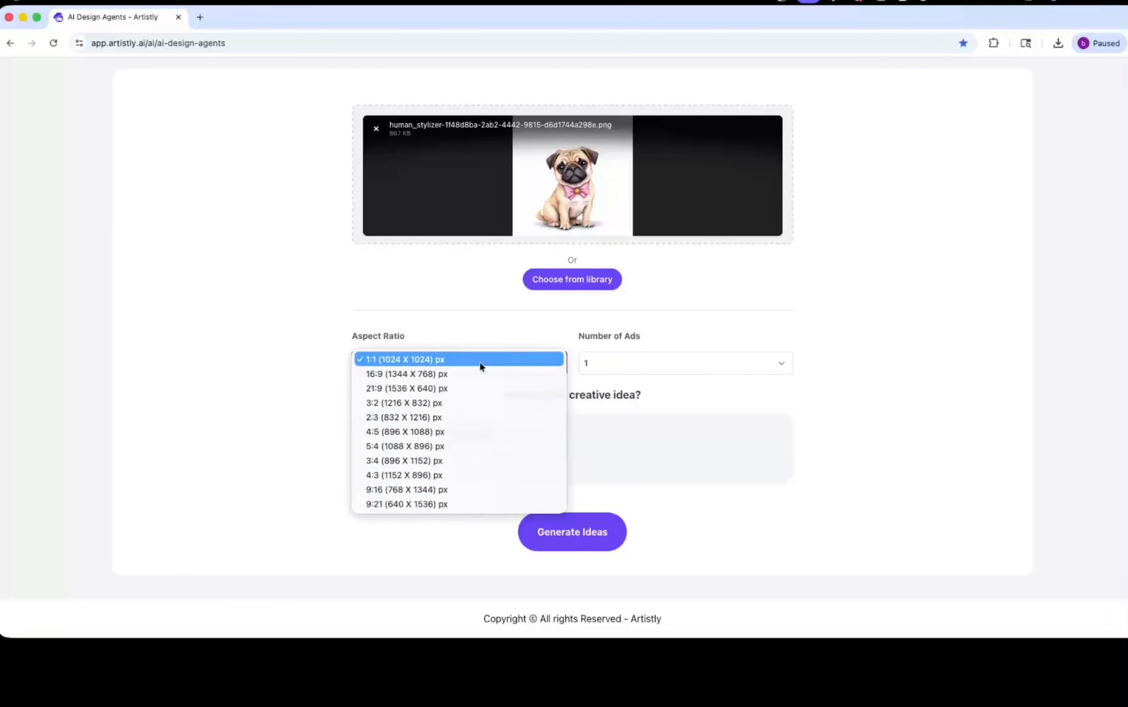
pyautogui.click(372, 360)
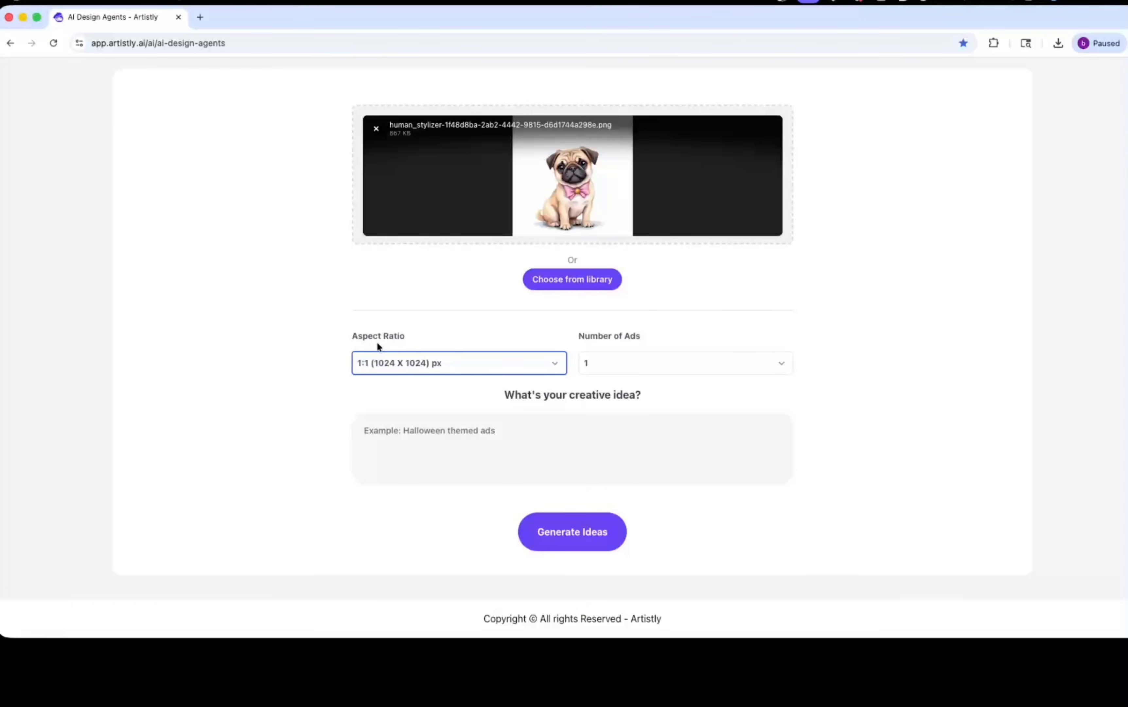
pyautogui.click(620, 366)
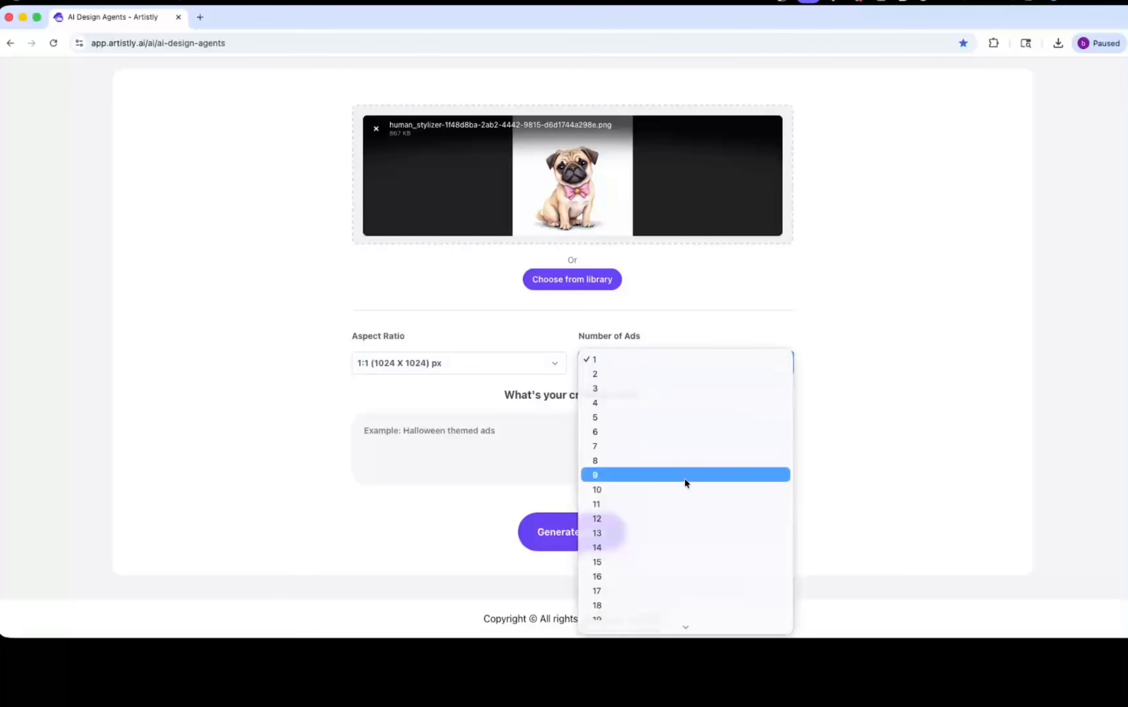
pyautogui.moveTo(678, 633)
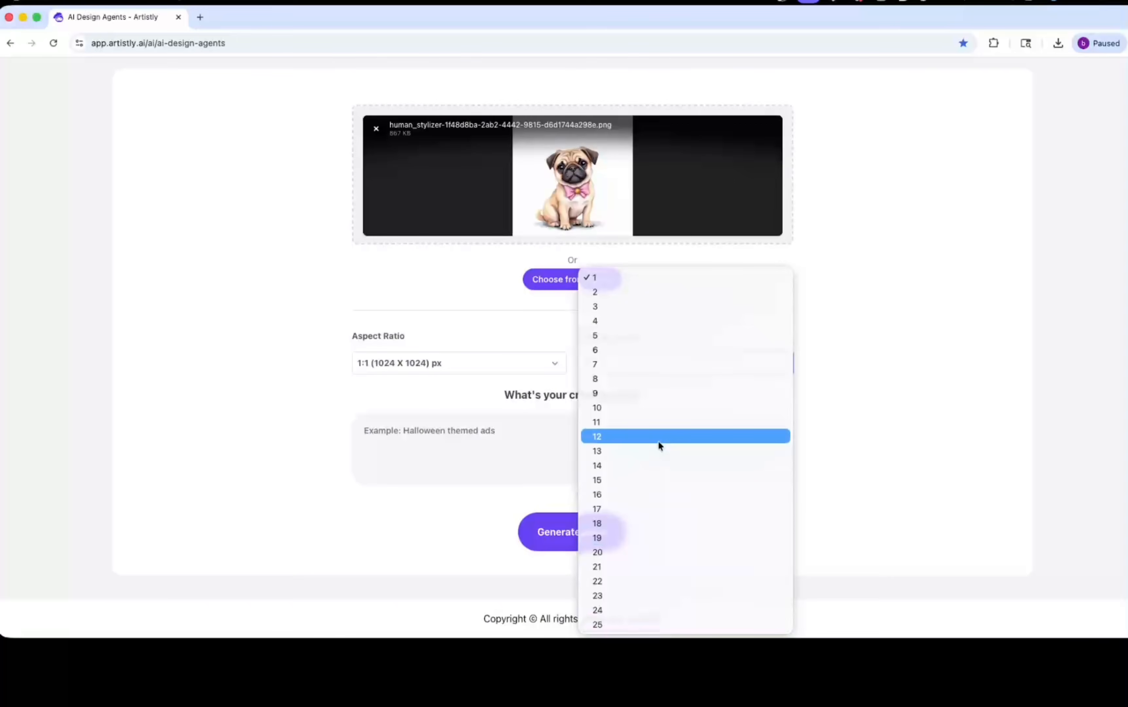
pyautogui.click(600, 353)
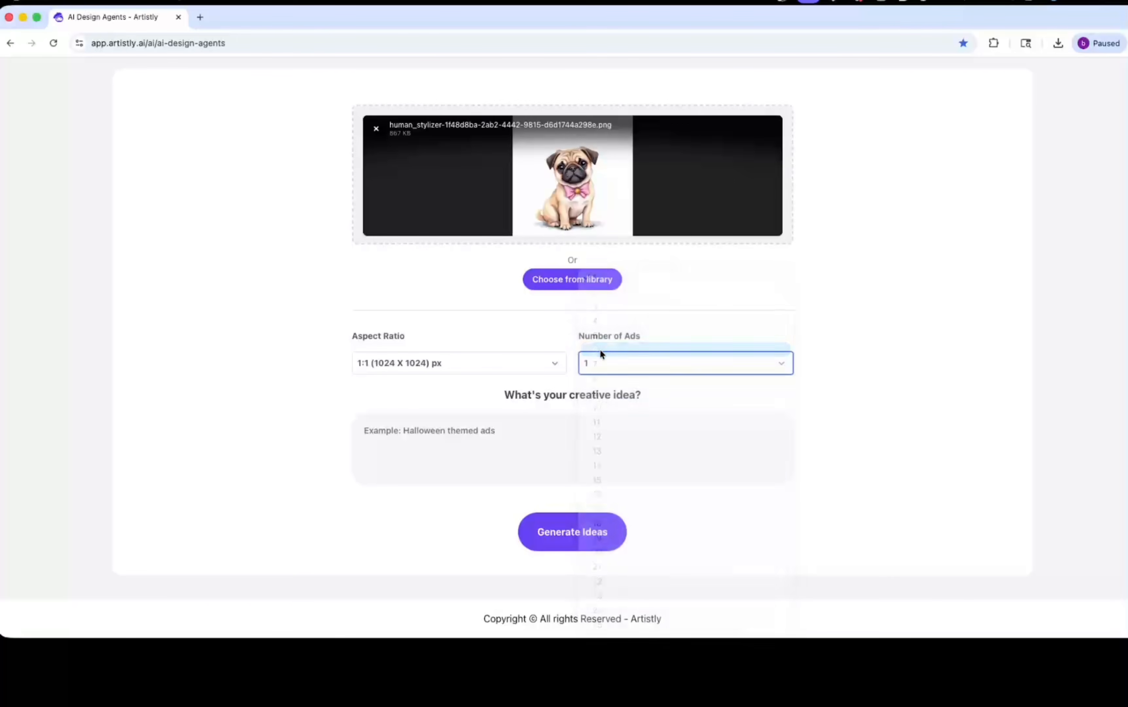
# Step: Enter an idea asking for print on demand products: bag, mug, cushion, small wall art print, note book and phone case, with small image and no wording
pyautogui.click(425, 443)
pyautogui.write('P')
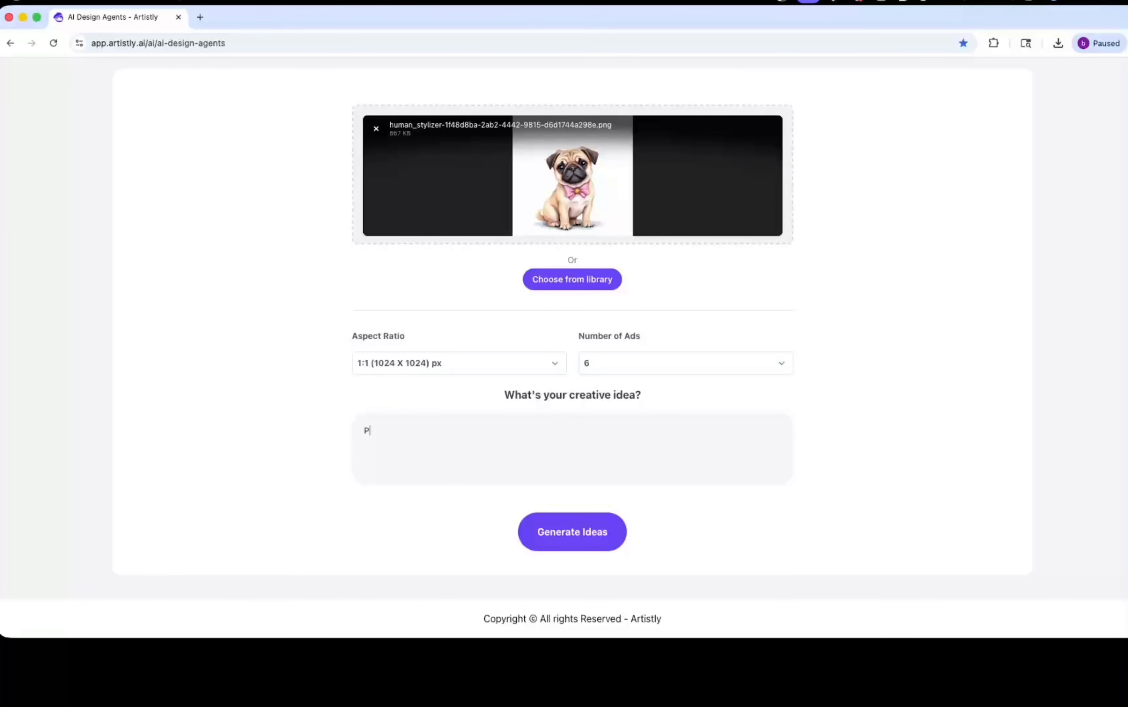
pyautogui.write('lease use this image on different print on demand ')
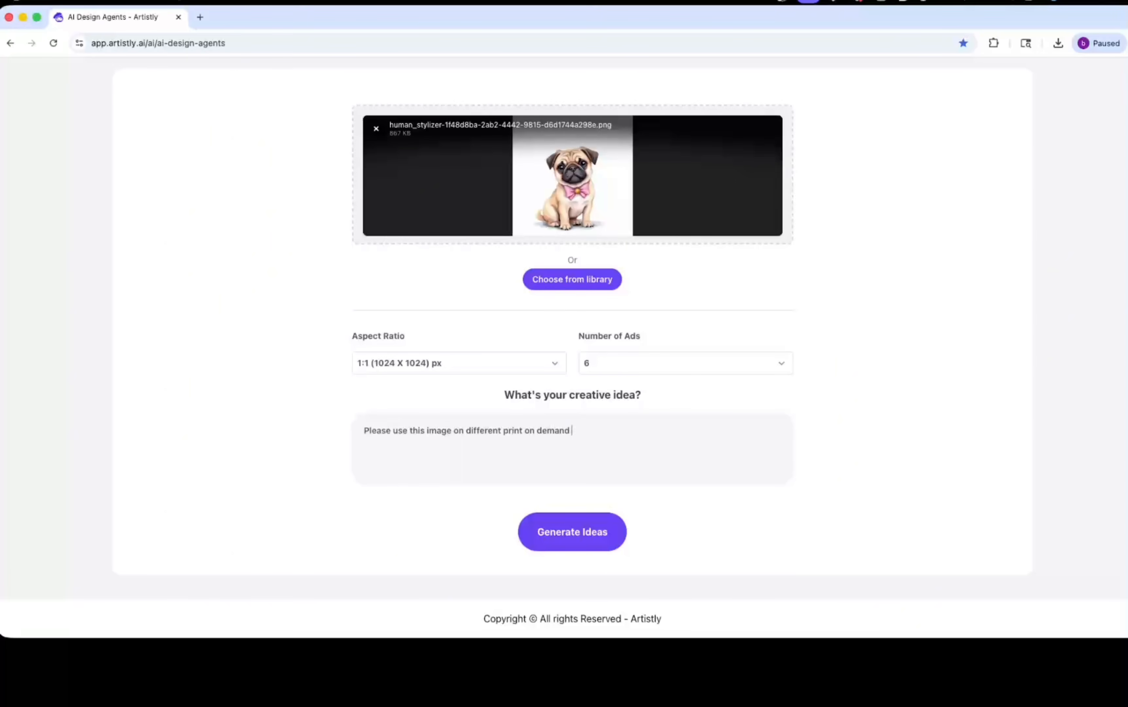
pyautogui.write('products such as a bag, a mug, a cushion,')
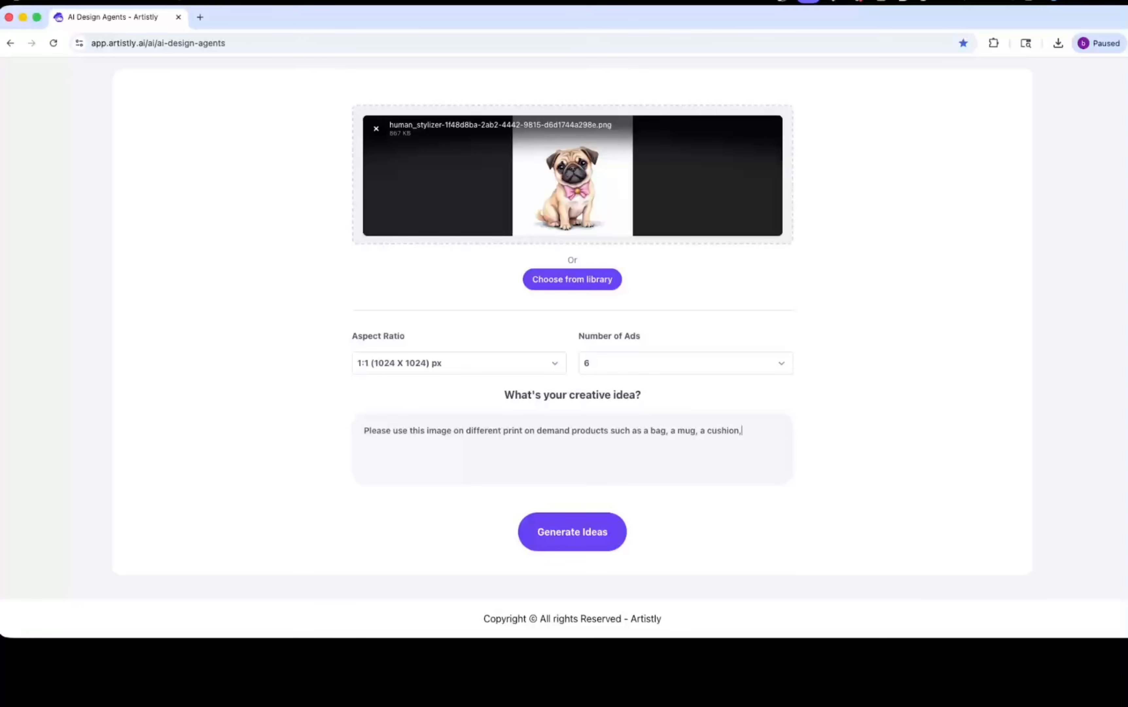
pyautogui.write(' a small wall art print, a note book & a')
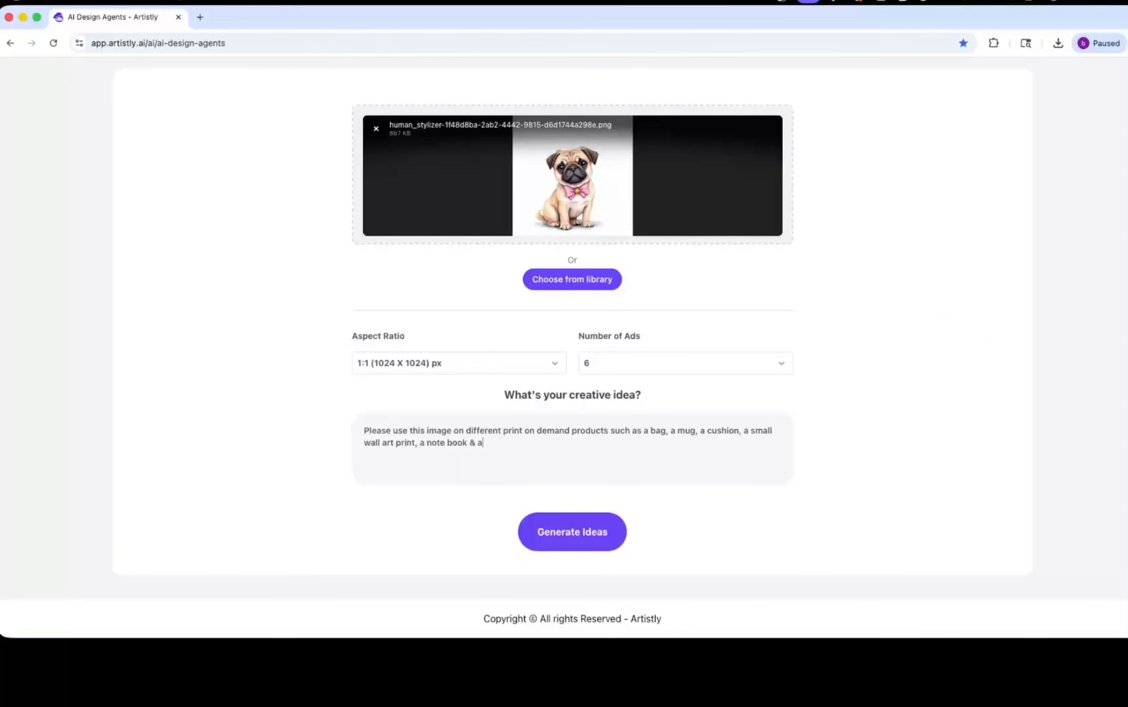
pyautogui.write(' phone case. Please make the image sma')
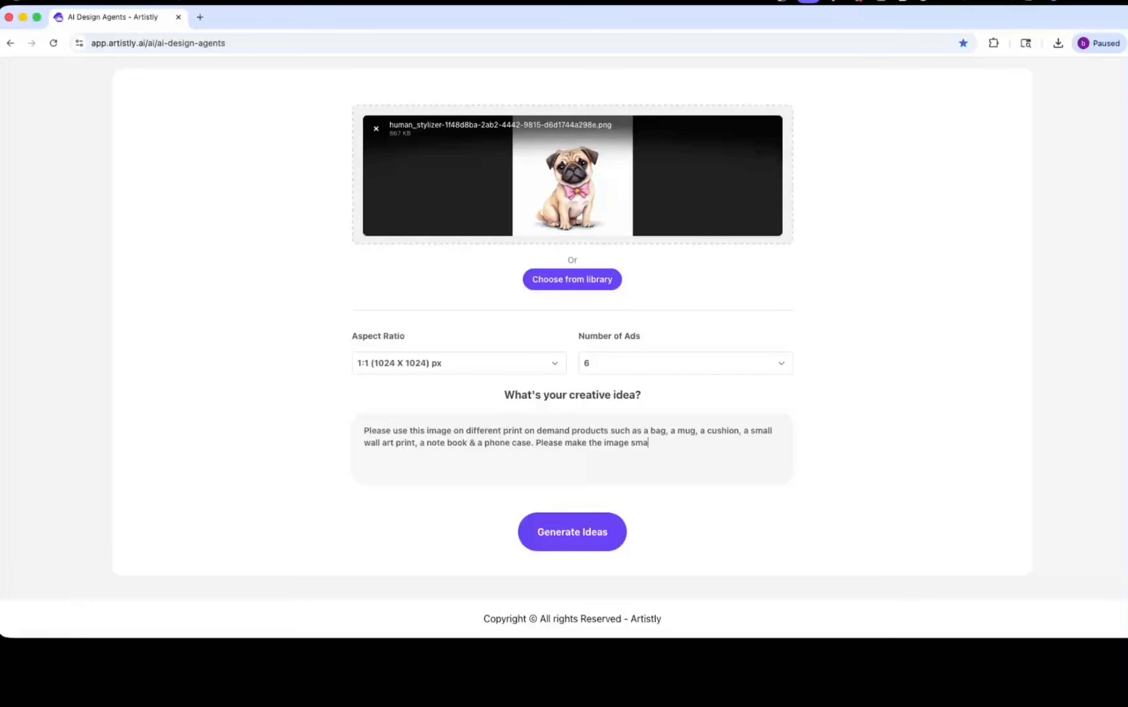
pyautogui.write('ll and do not include any wording')
# Step: Copy the whole creative idea text for reuse, and generate the ad ideas and their images
pyautogui.press('super+a')
pyautogui.press('super+c')
pyautogui.click(778, 465)
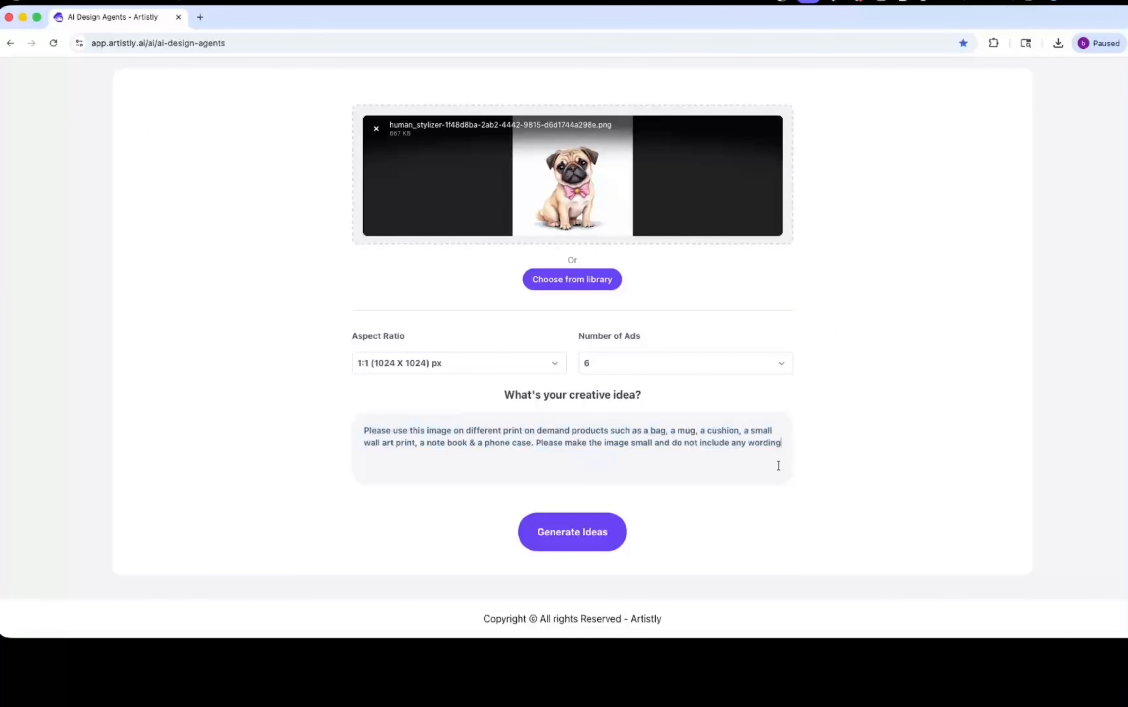
pyautogui.moveTo(783, 443); pyautogui.dragTo(533, 446)
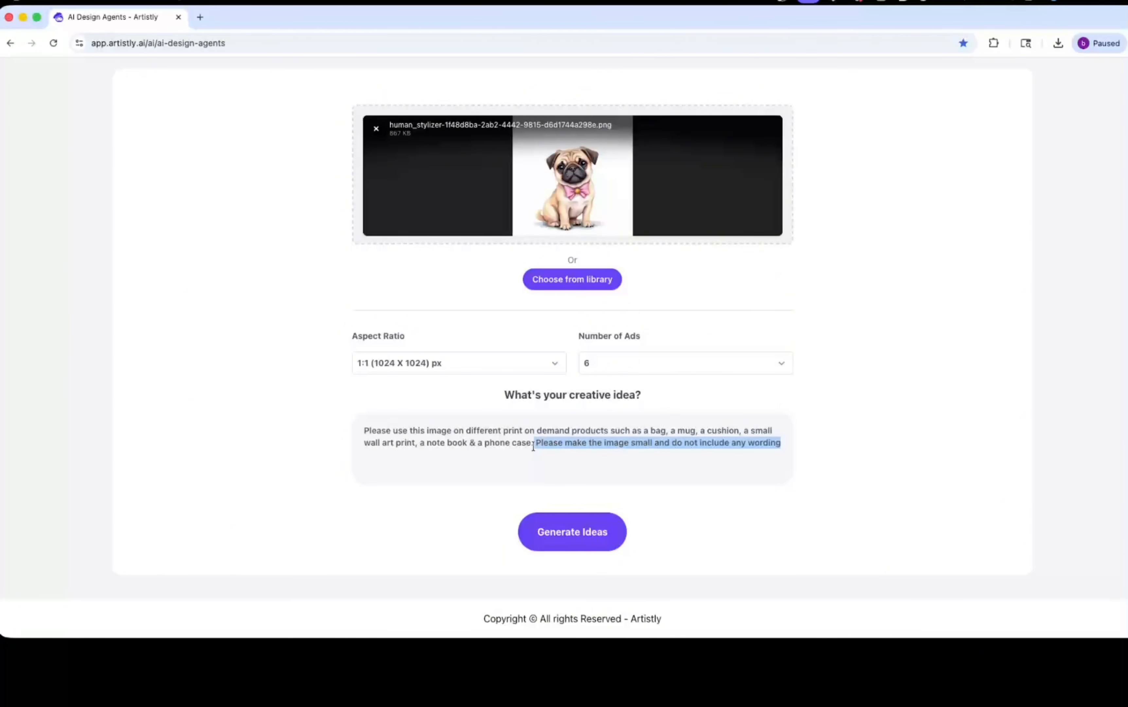
pyautogui.click(670, 467)
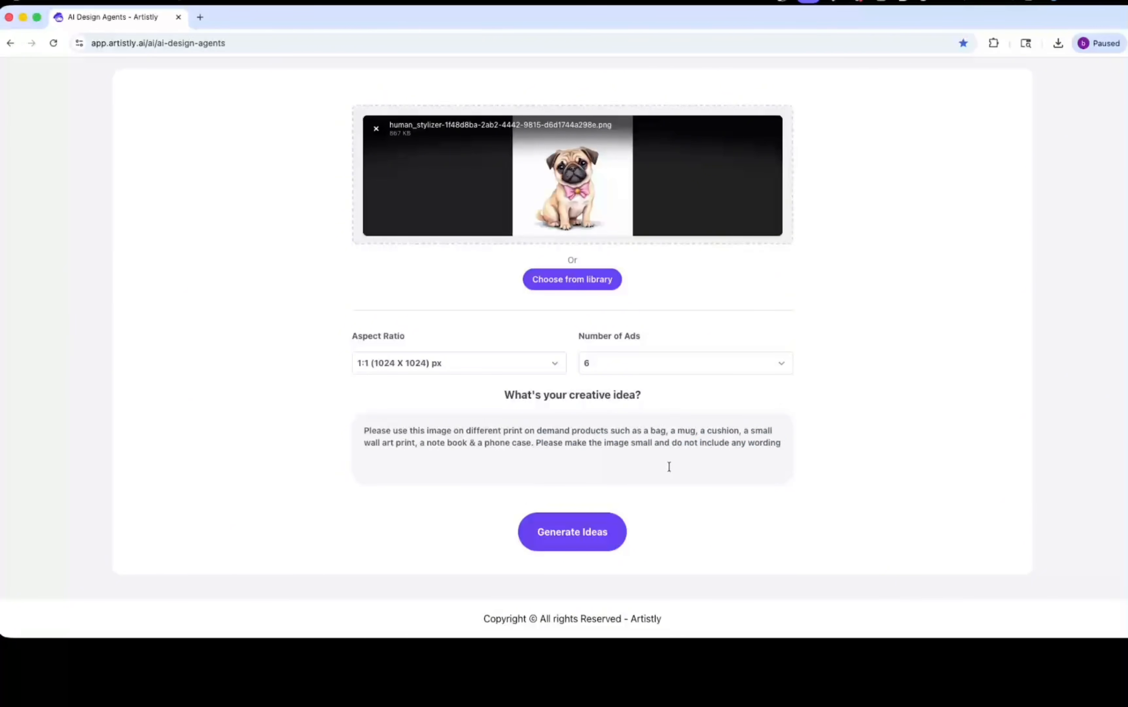
pyautogui.click(566, 536)
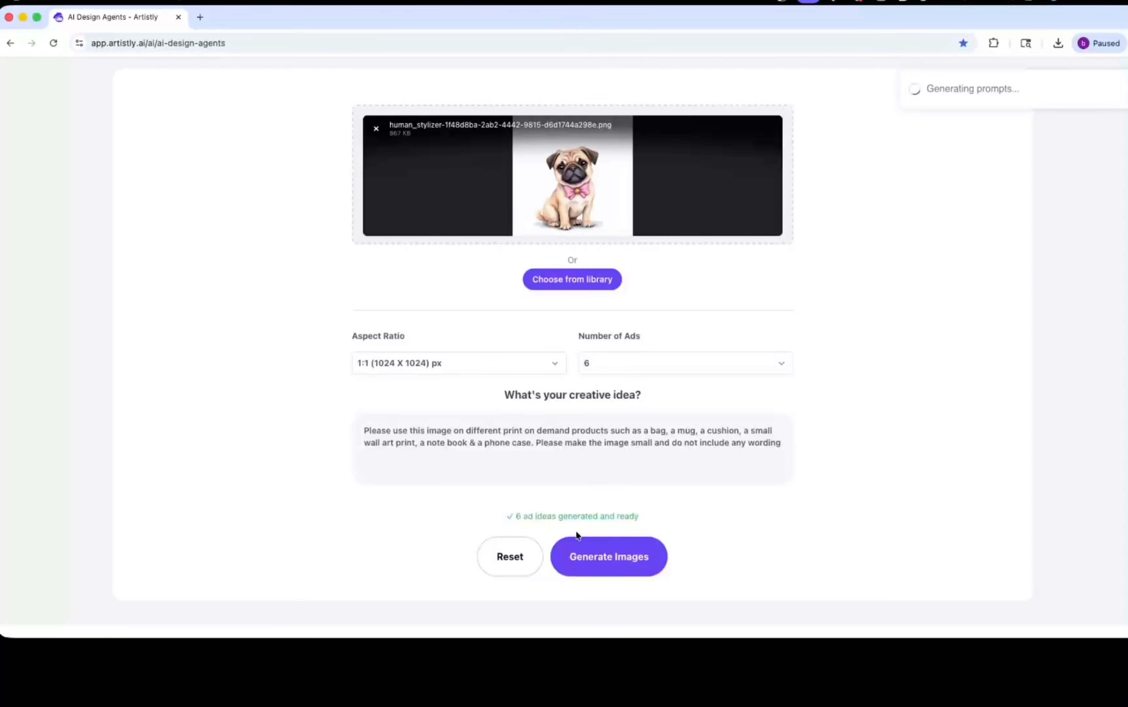
pyautogui.click(599, 552)
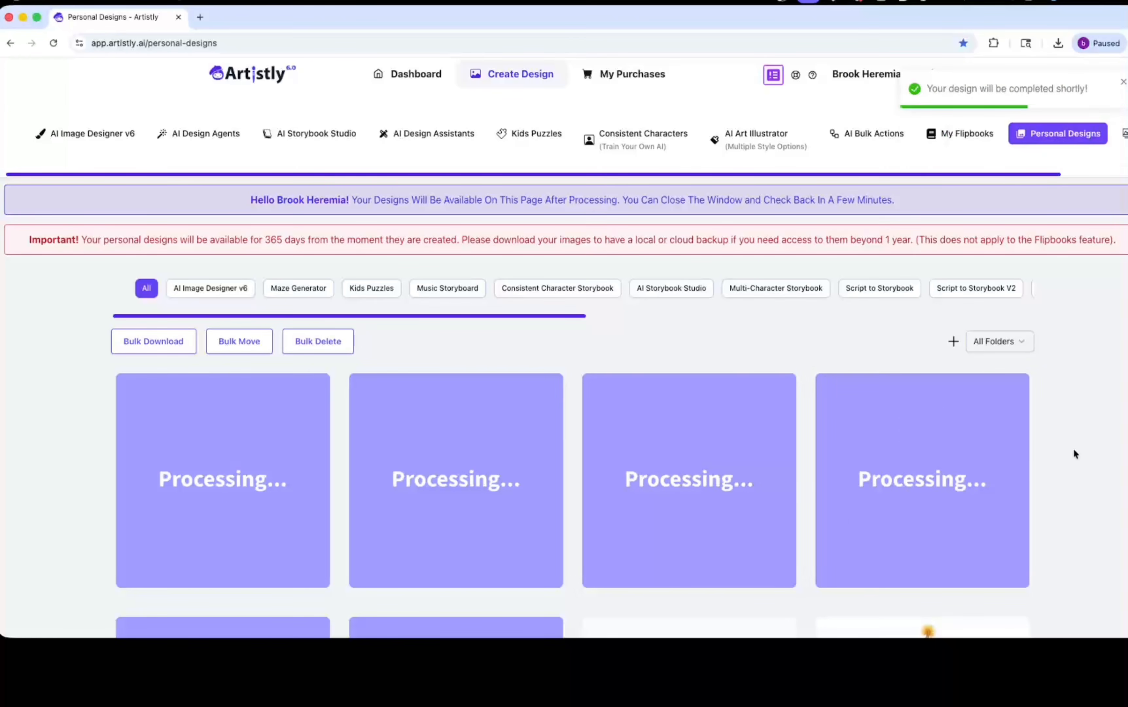
# Step: Start a new Ad Creator design using the same pug image from the media library
pyautogui.click(204, 136)
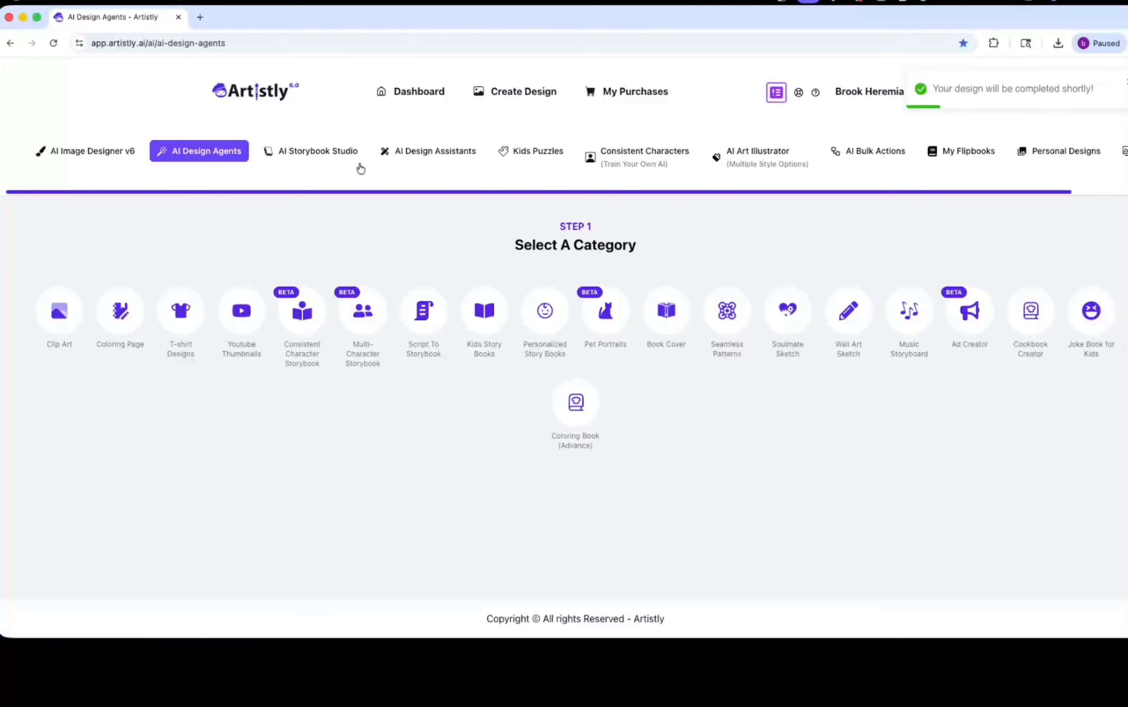
pyautogui.click(967, 309)
pyautogui.scroll(-4, 570, 456)
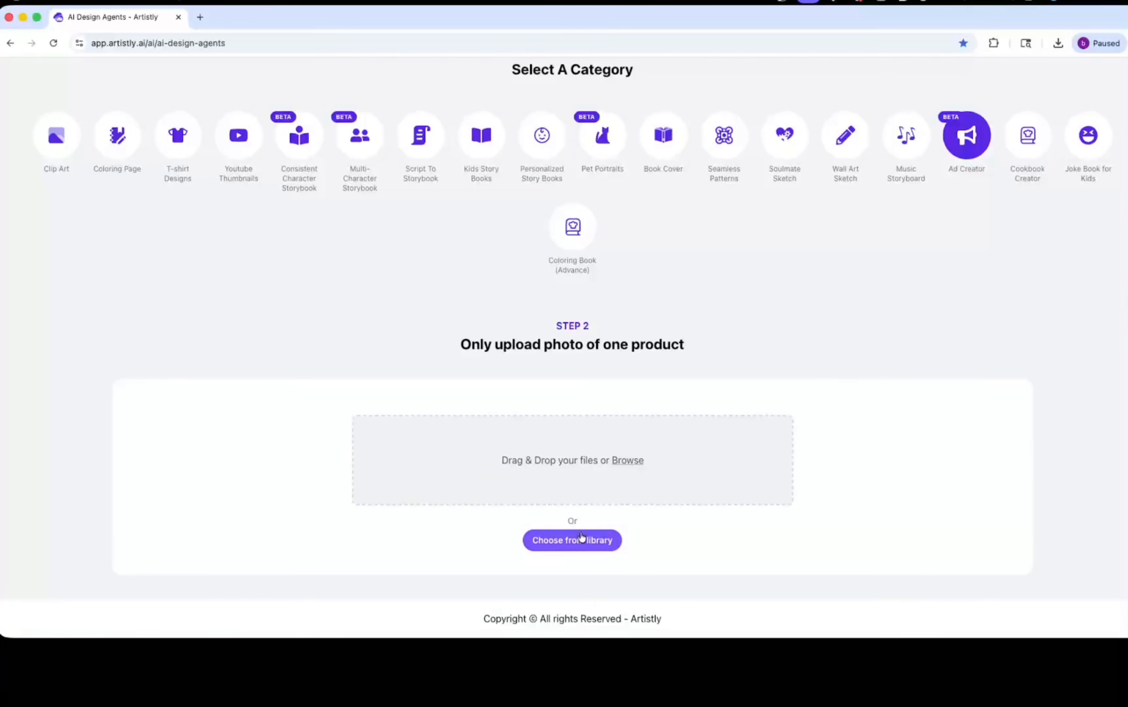
pyautogui.click(573, 540)
pyautogui.click(339, 233)
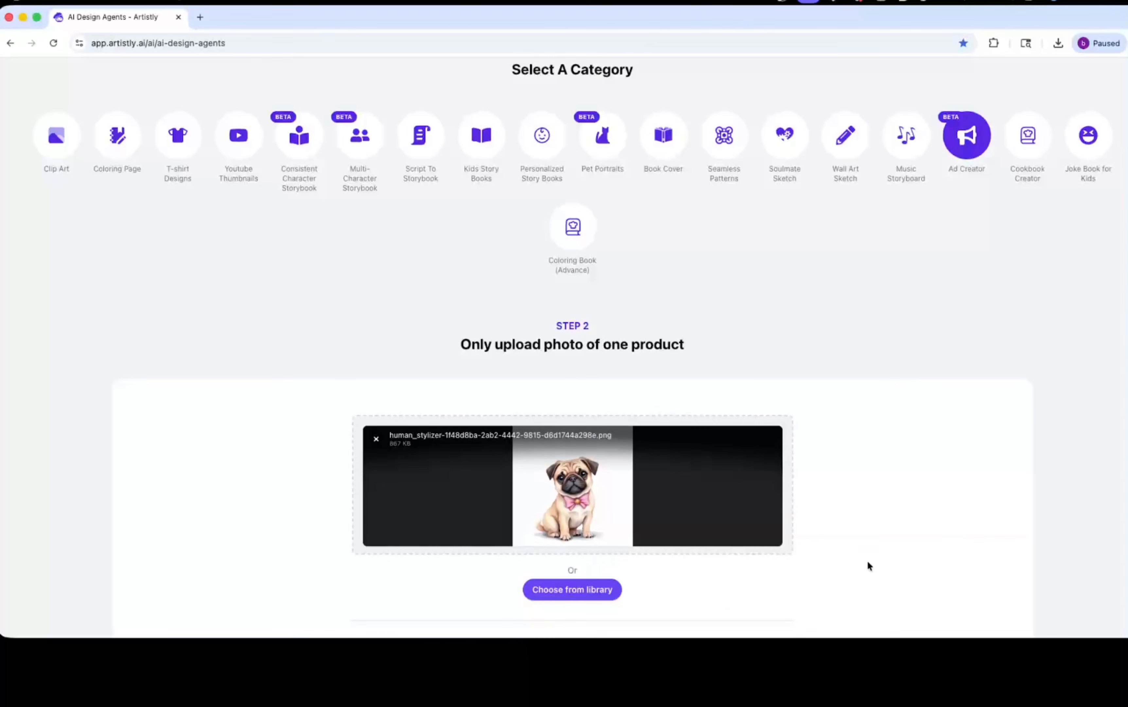
# Step: Paste the copied creative idea and delete its last sentence about a small image and no wording
pyautogui.scroll(-6, 1116, 599)
pyautogui.click(401, 441)
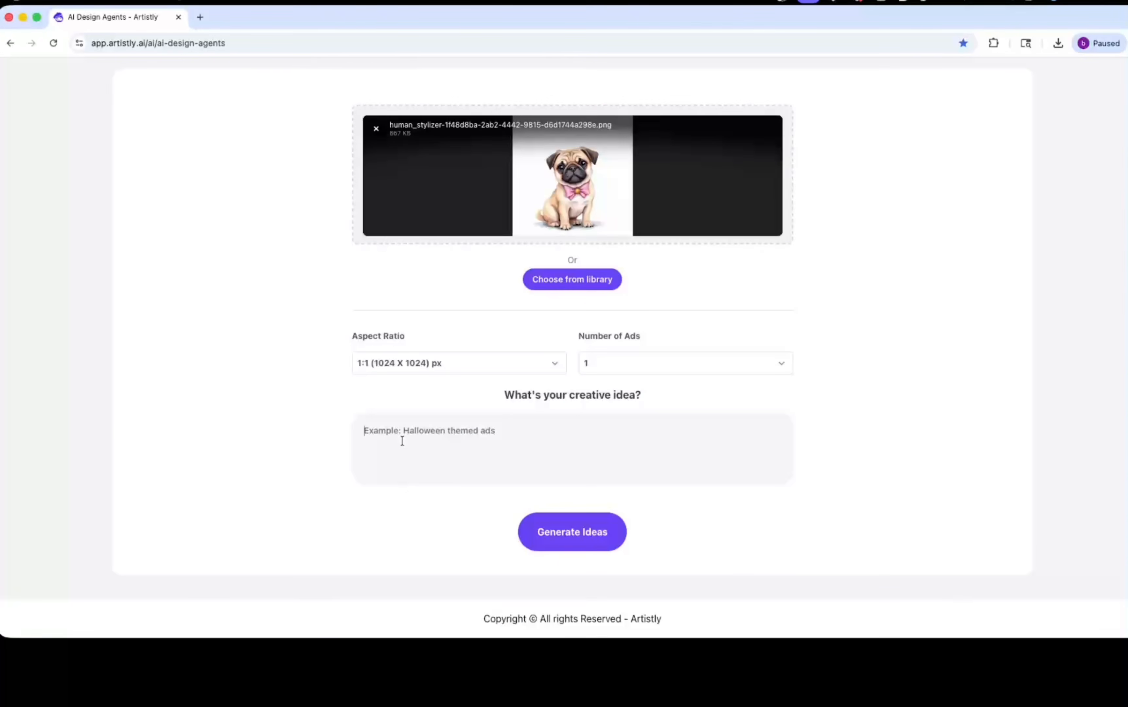
pyautogui.press('super+v')
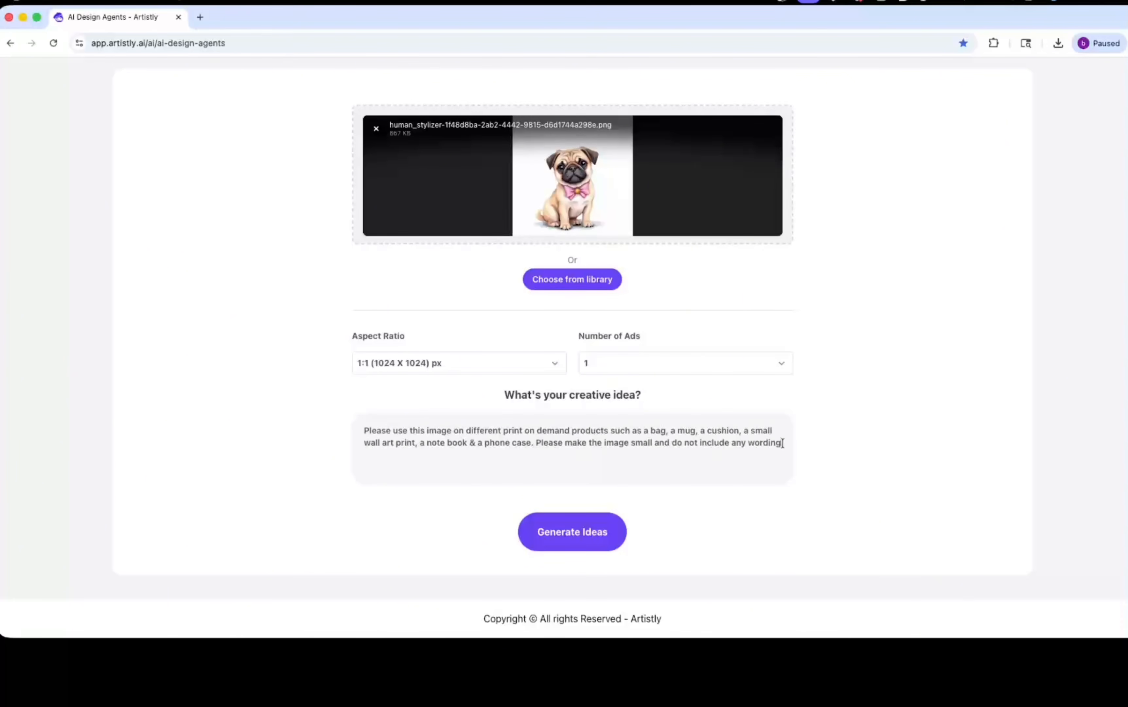
pyautogui.moveTo(532, 444); pyautogui.dragTo(783, 444)
pyautogui.press('BackSpace')
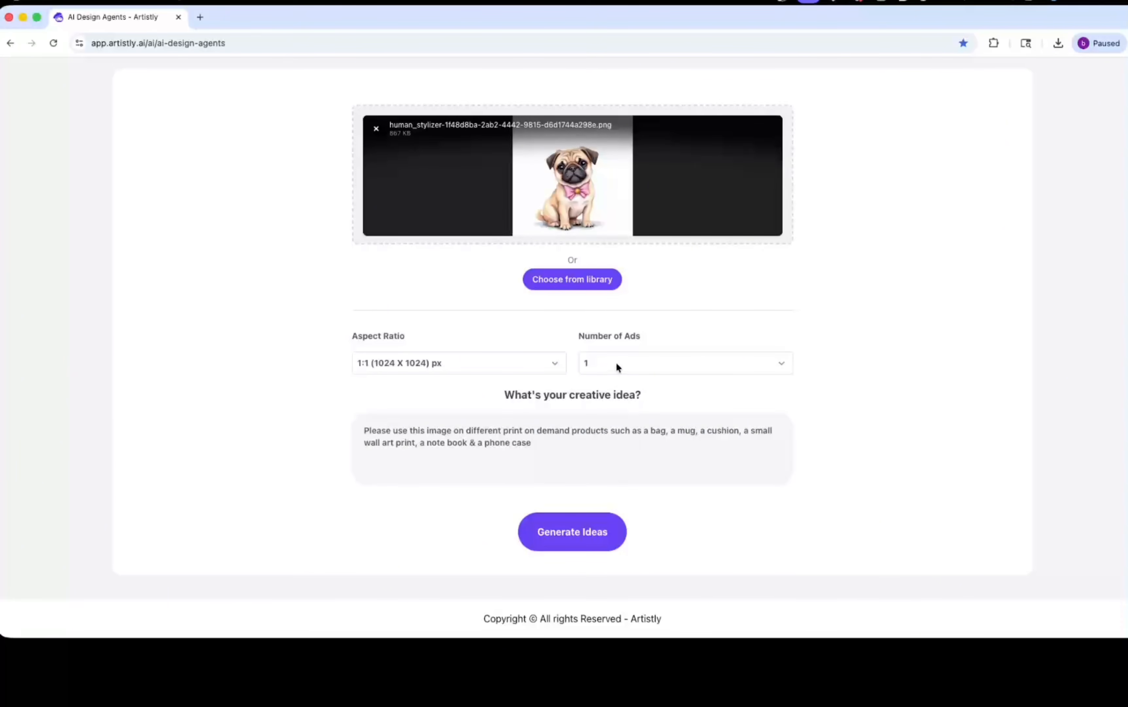
# Step: Set the number of ads to 6 and generate the ad ideas and their images
pyautogui.click(616, 364)
pyautogui.click(603, 400)
pyautogui.click(603, 367)
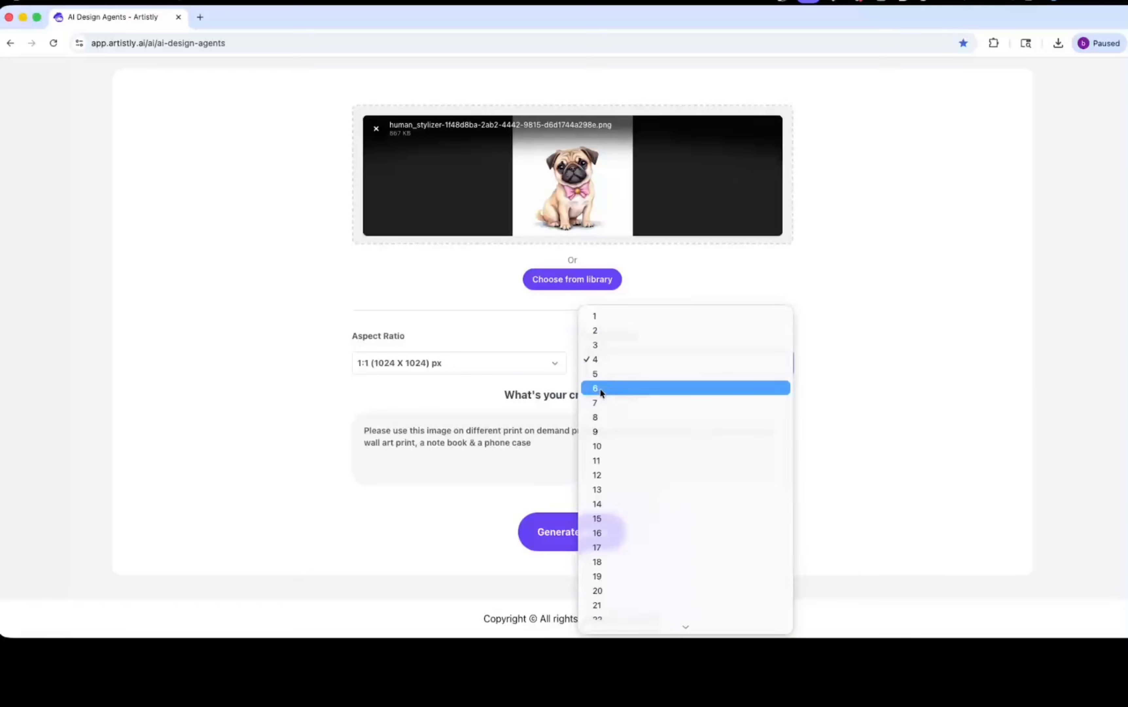
pyautogui.click(599, 388)
pyautogui.click(559, 541)
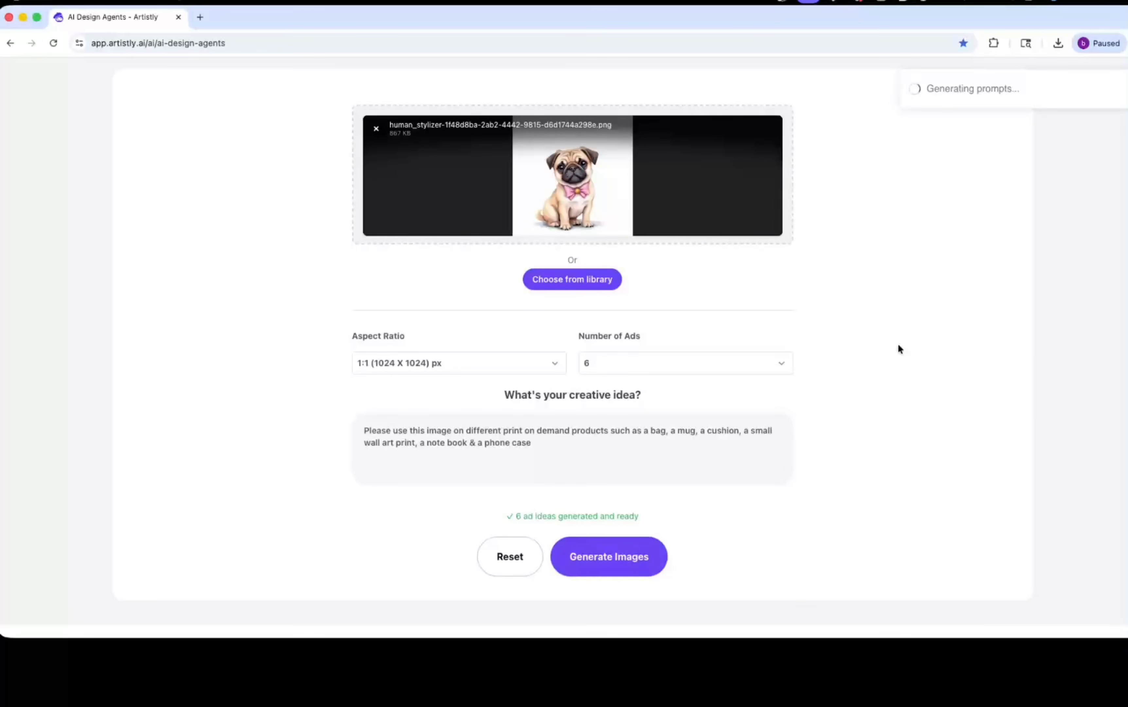
pyautogui.click(643, 541)
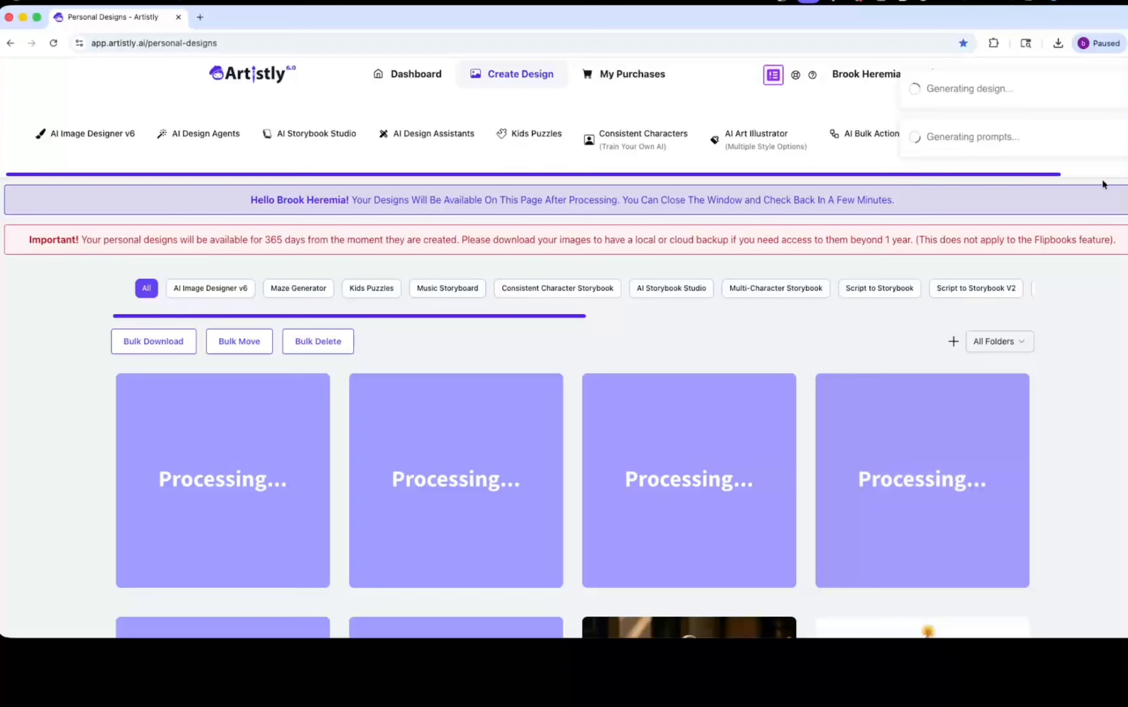
# Step: Look through the finished product mockups and regenerate the green cushion design
pyautogui.scroll(-6, 1118, 231)
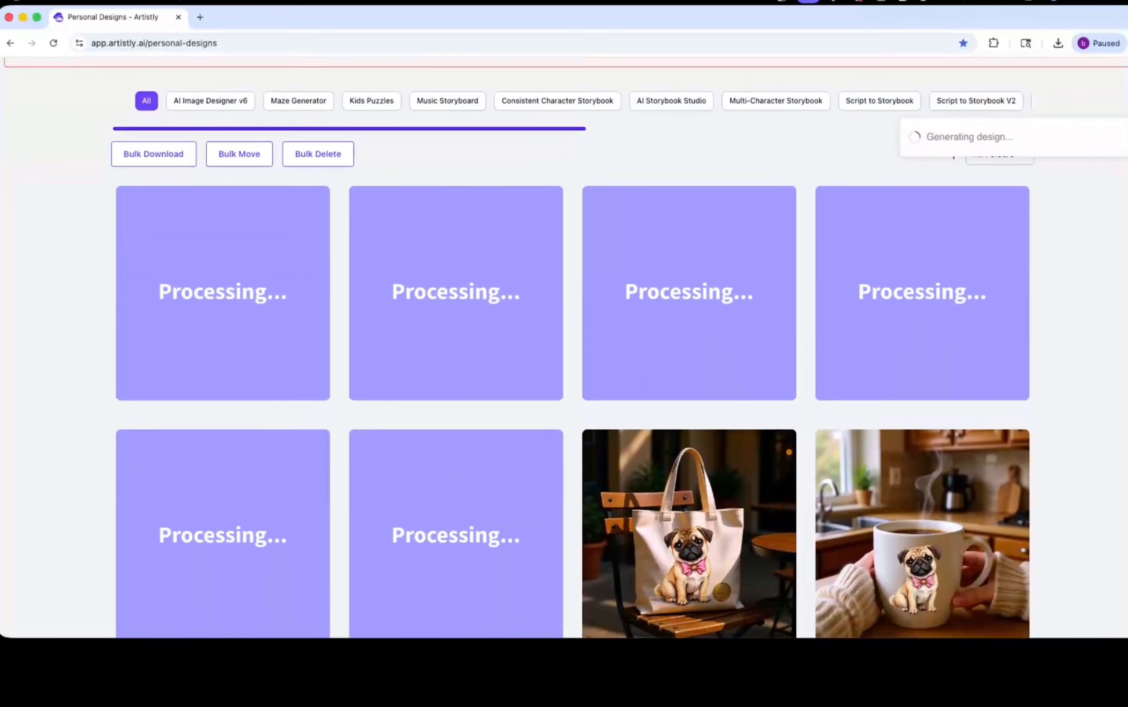
pyautogui.scroll(-5, 1118, 230)
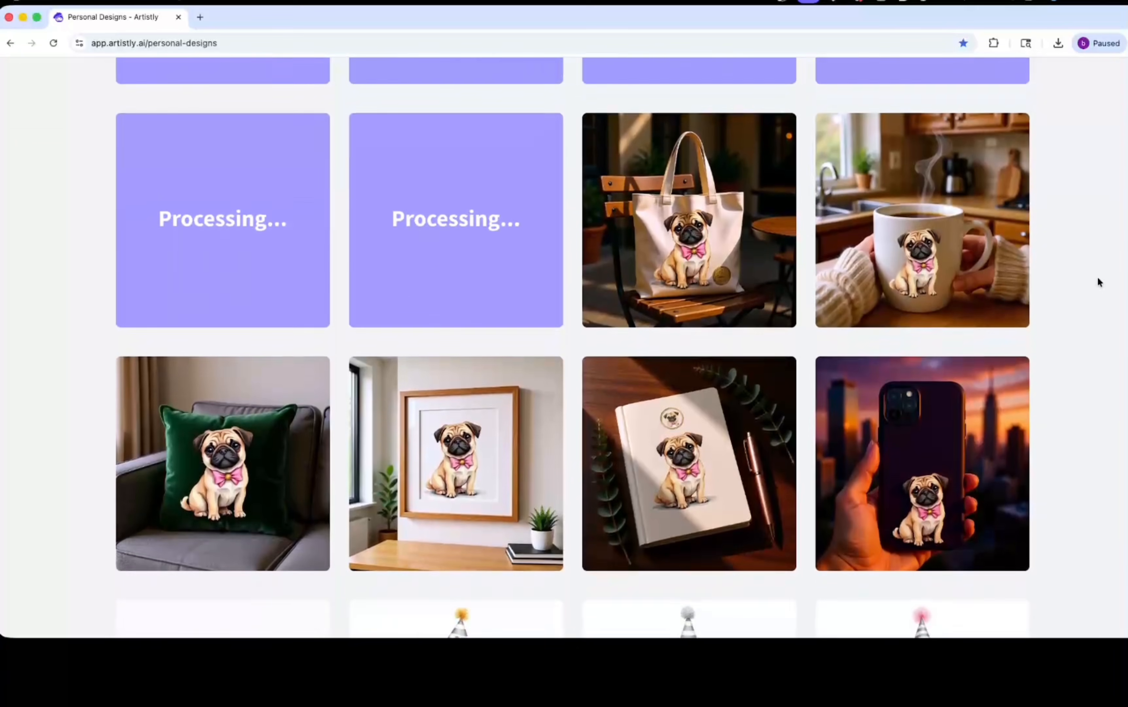
pyautogui.scroll(-3, 1093, 285)
pyautogui.scroll(4, 1076, 324)
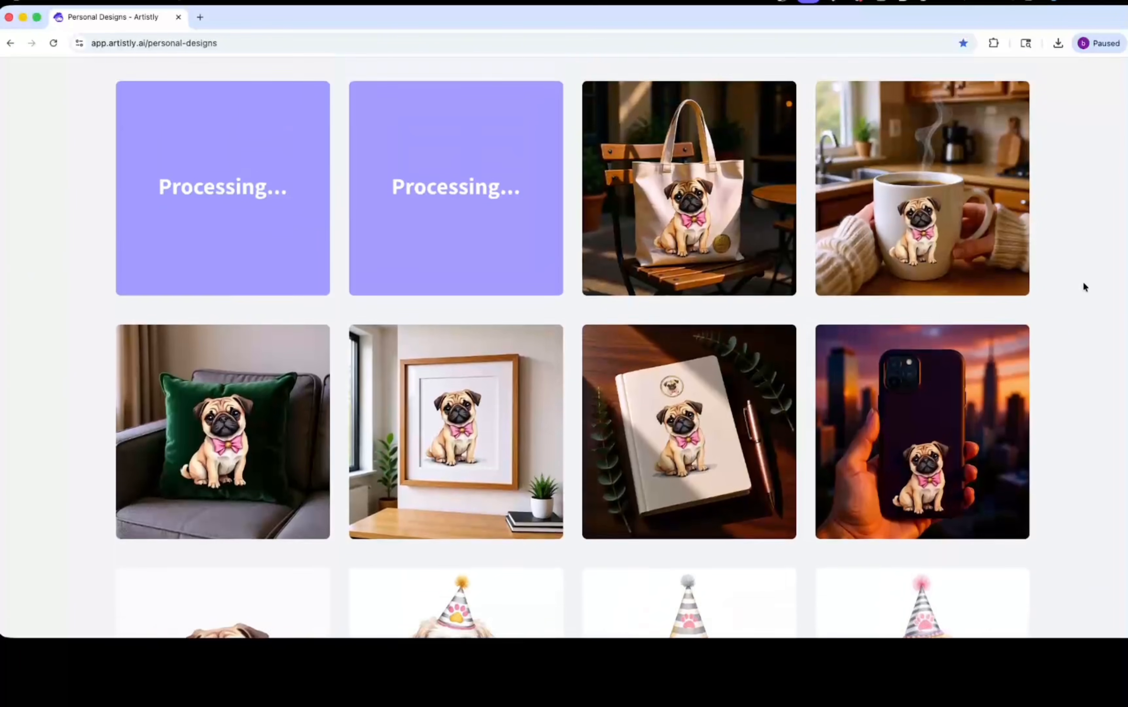
pyautogui.click(192, 463)
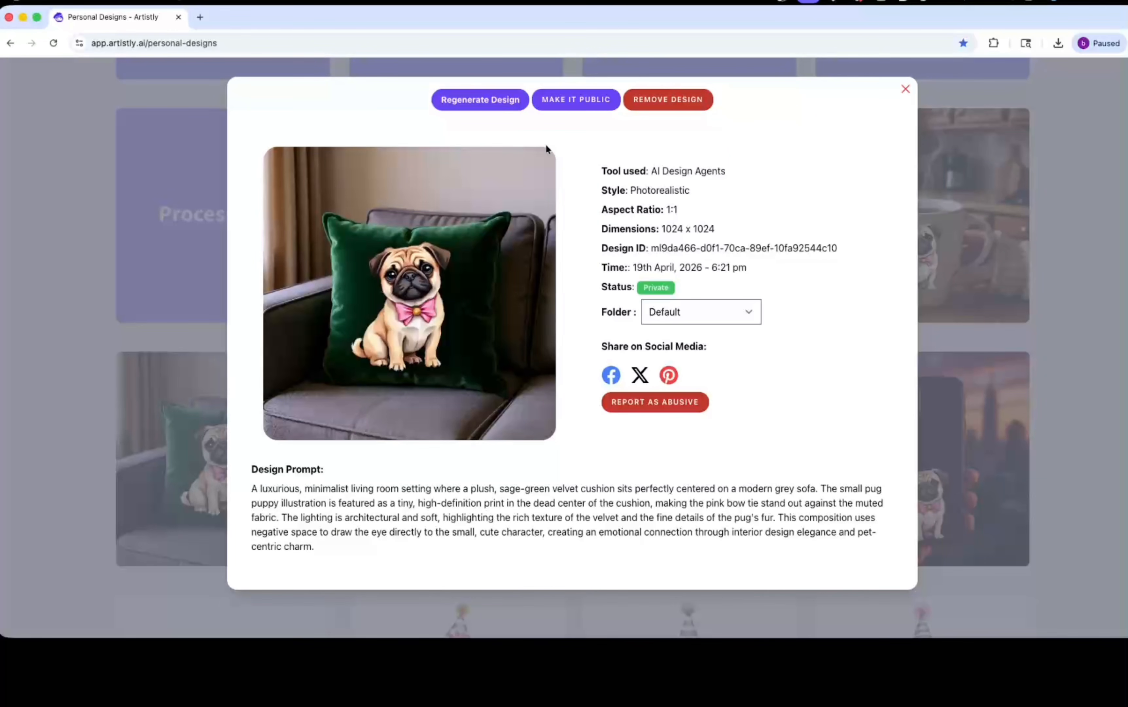
pyautogui.click(498, 107)
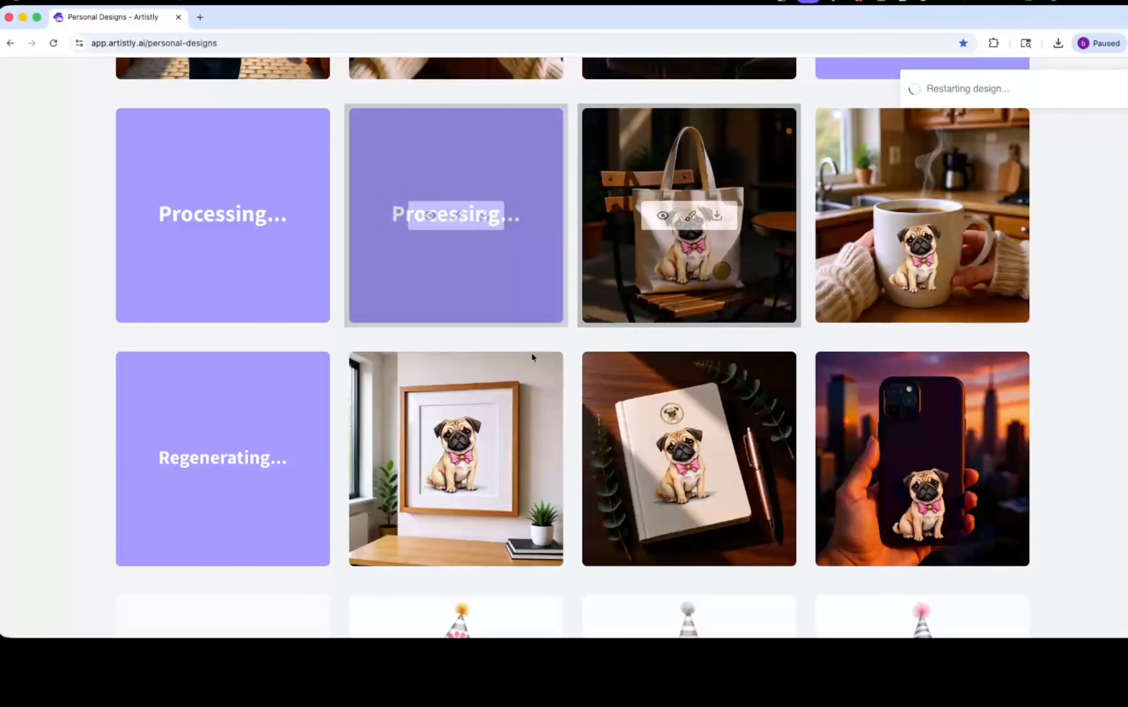
# Step: Examine the enlarged wordless pug mockups one by one: framed print, notebook, phone case, mug and tote bag
pyautogui.click(424, 461)
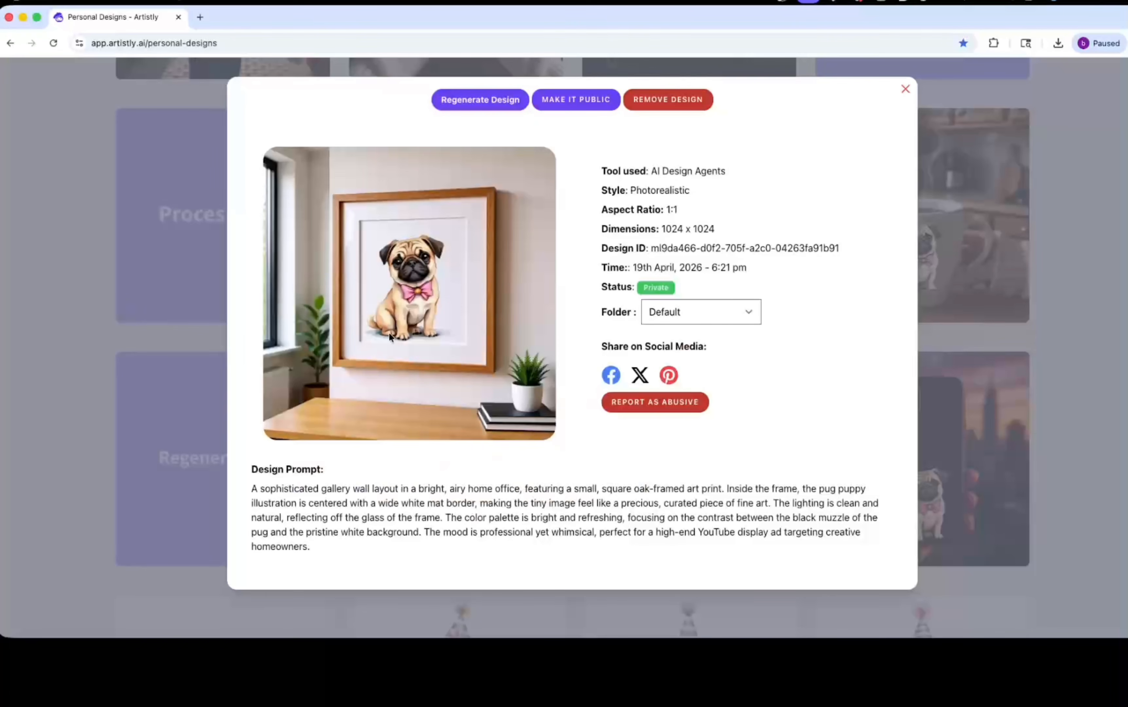
pyautogui.click(906, 91)
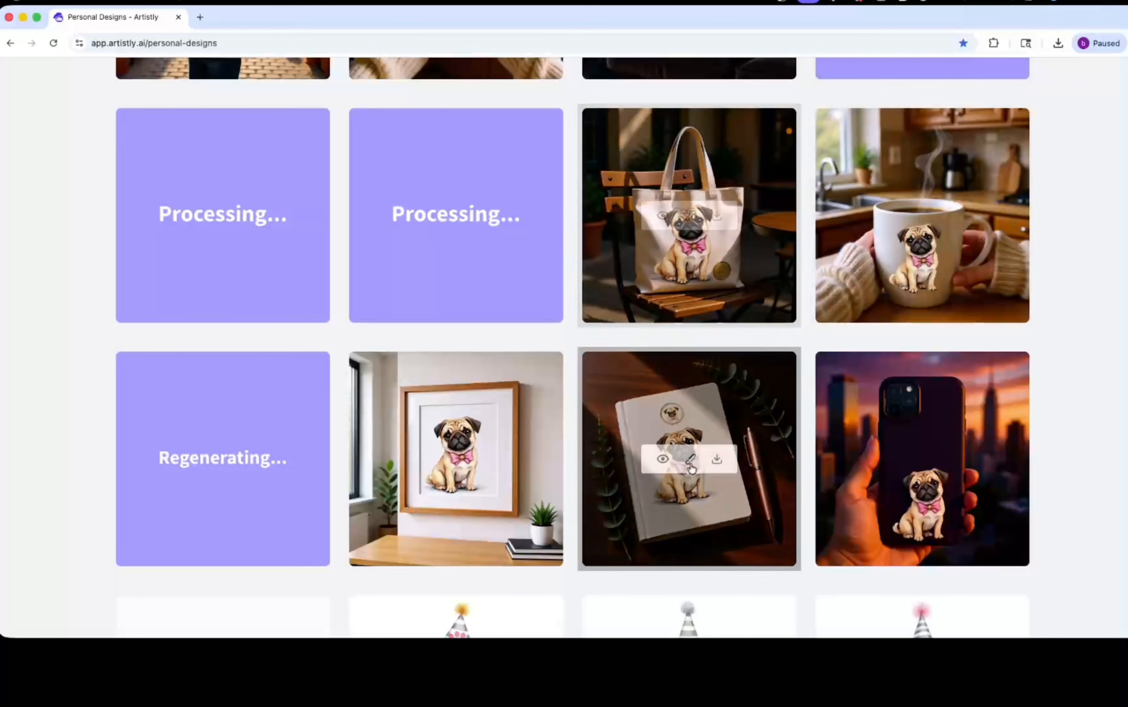
pyautogui.click(658, 461)
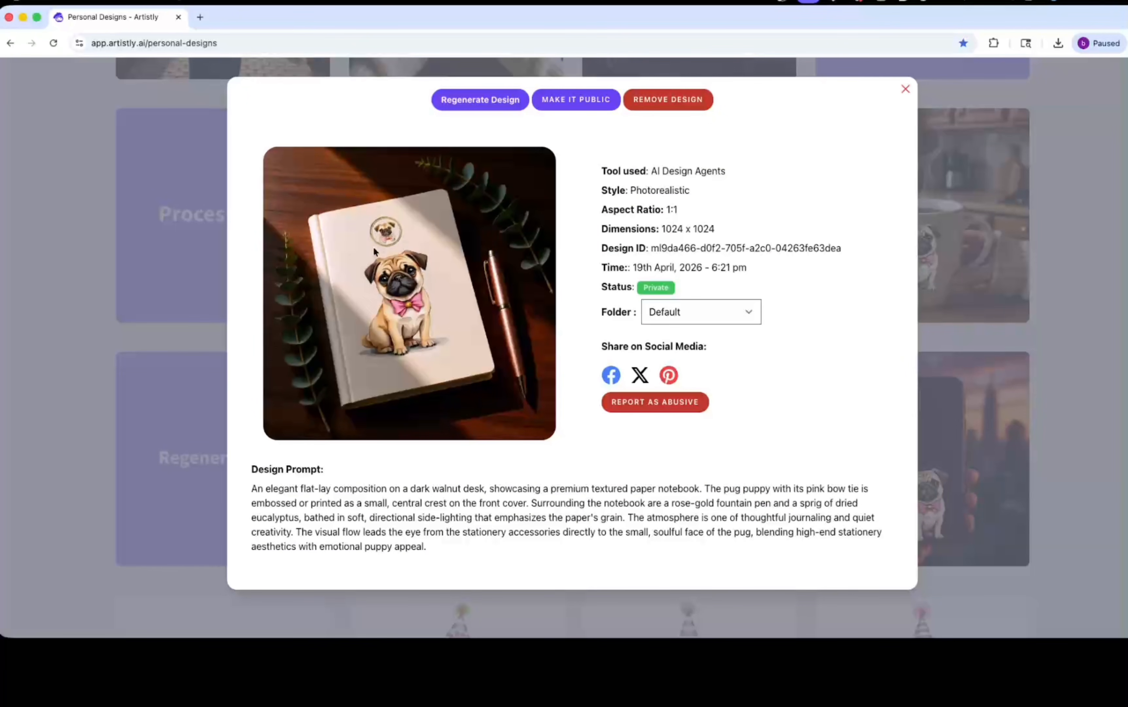
pyautogui.click(906, 90)
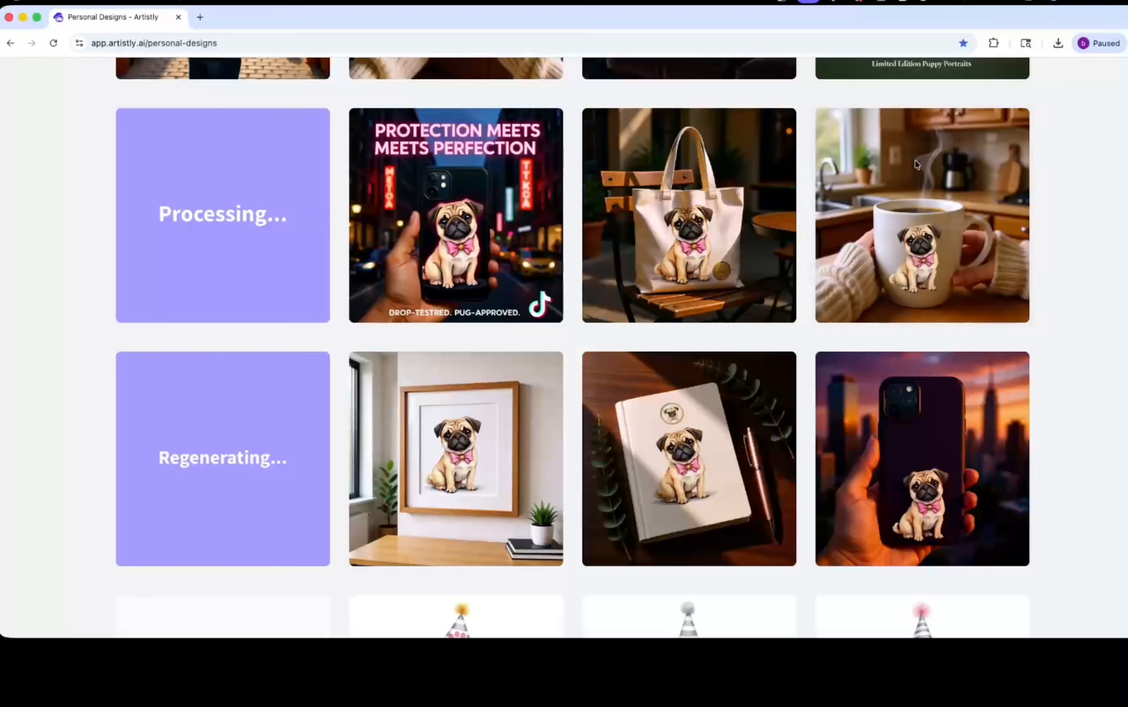
pyautogui.click(895, 460)
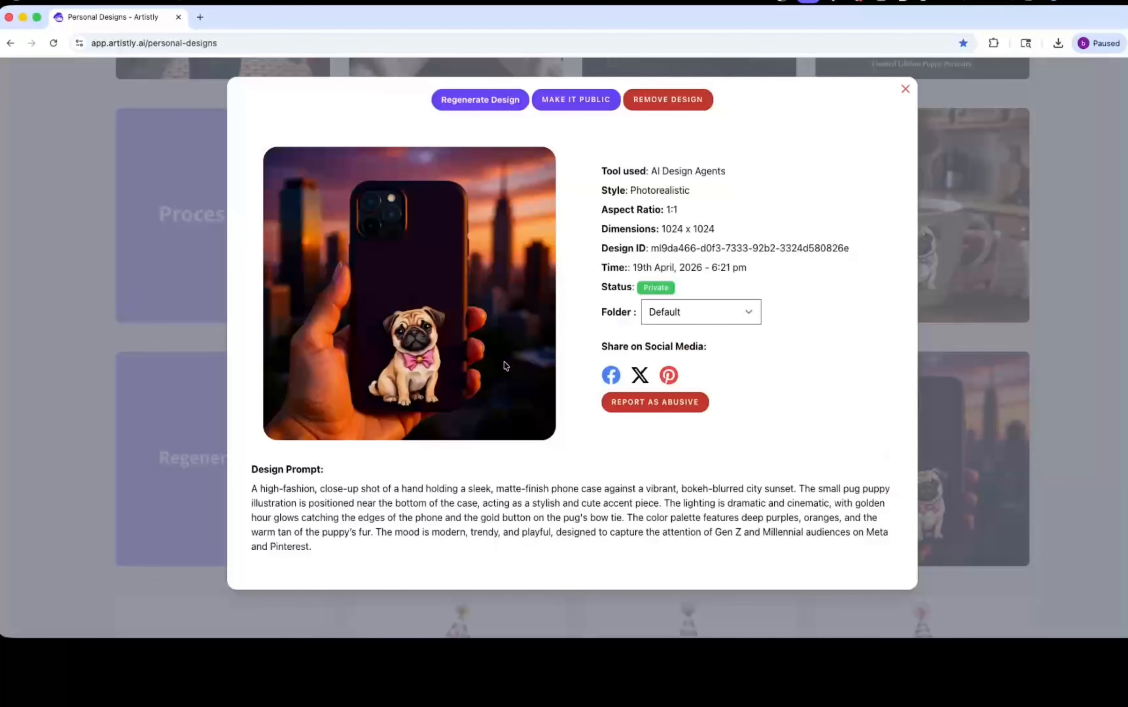
pyautogui.click(905, 90)
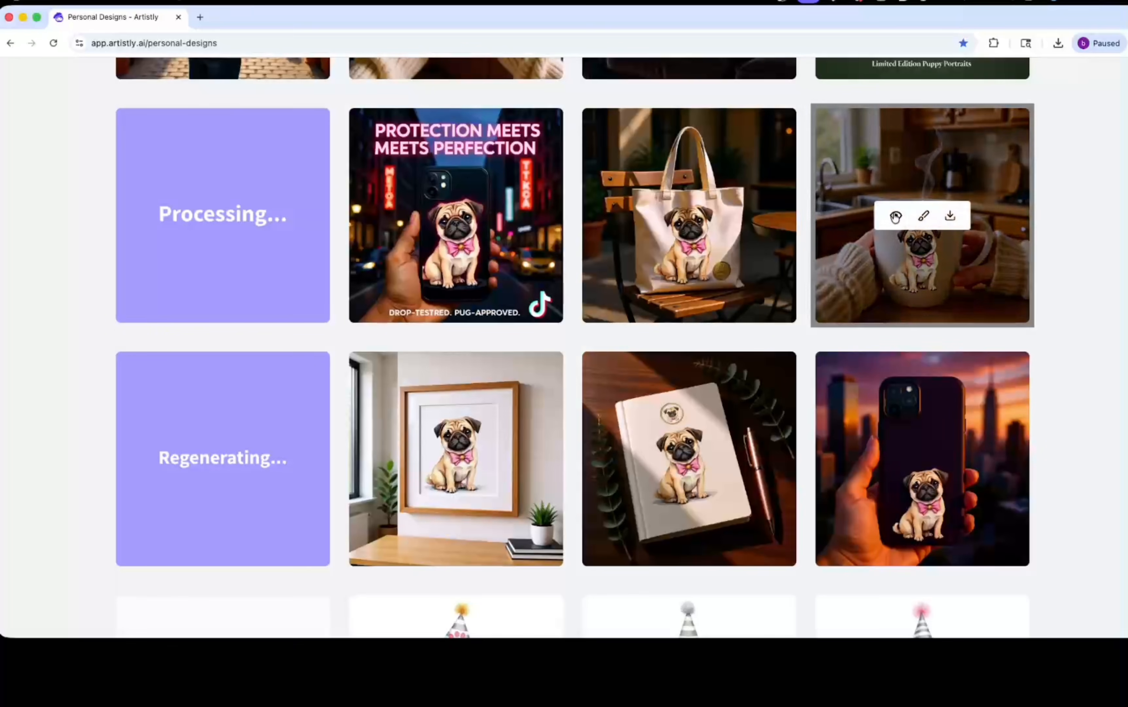
pyautogui.click(894, 214)
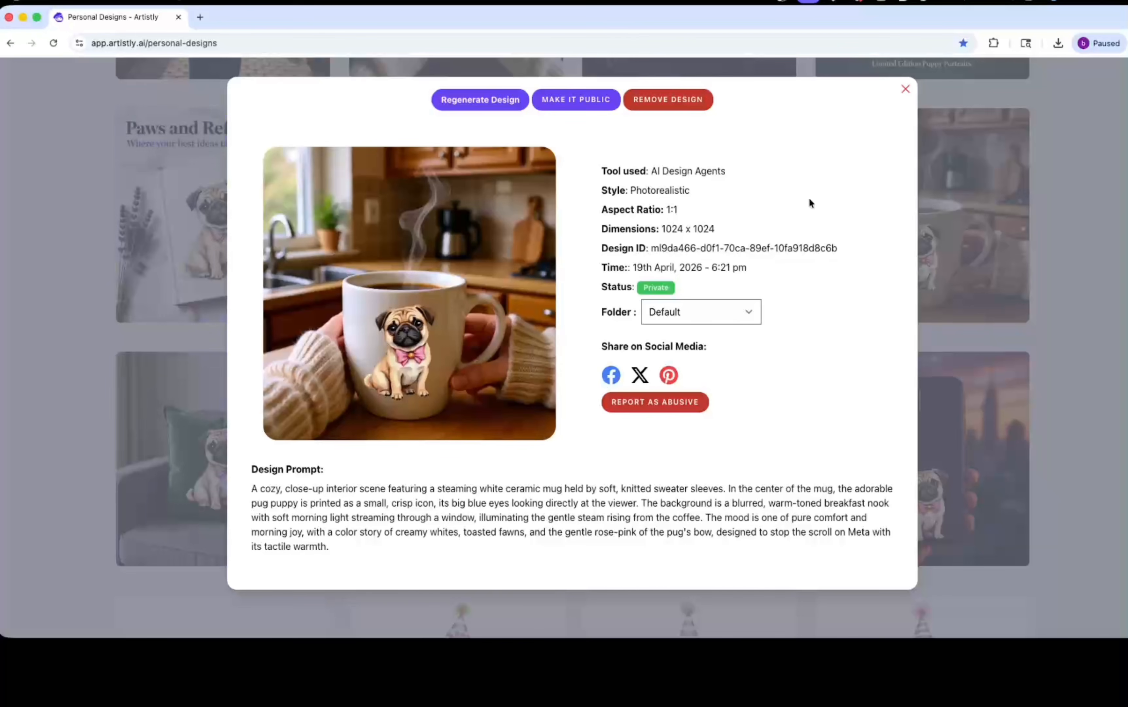
pyautogui.click(907, 90)
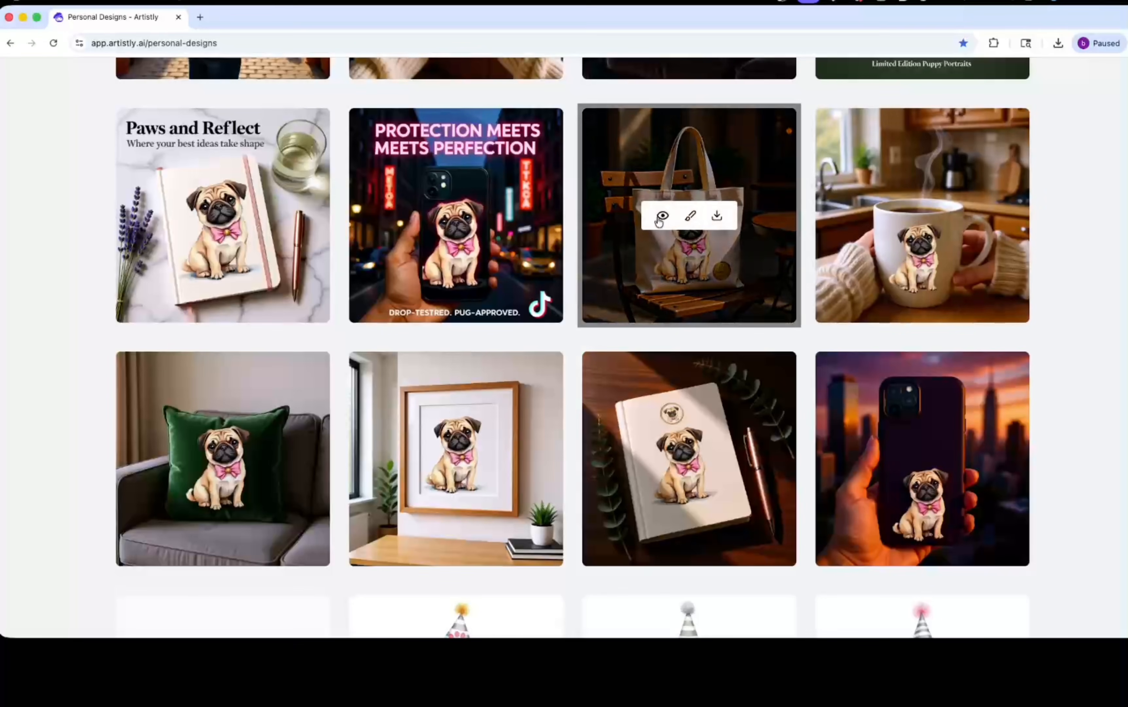
pyautogui.click(660, 216)
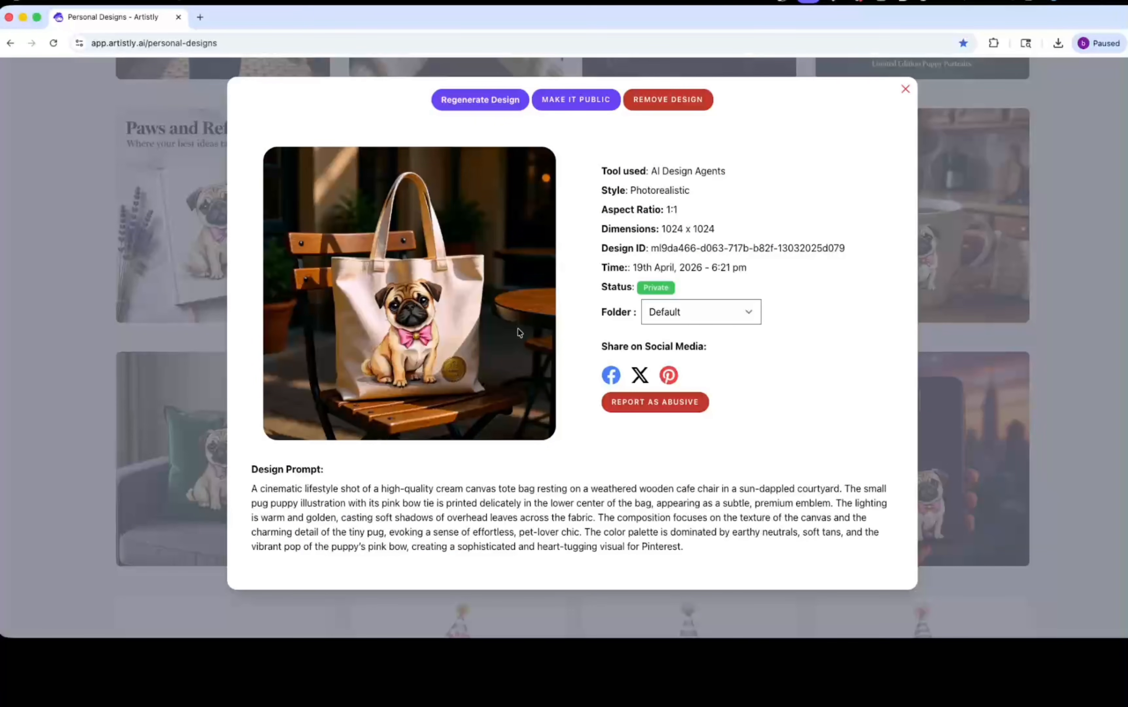
pyautogui.click(906, 89)
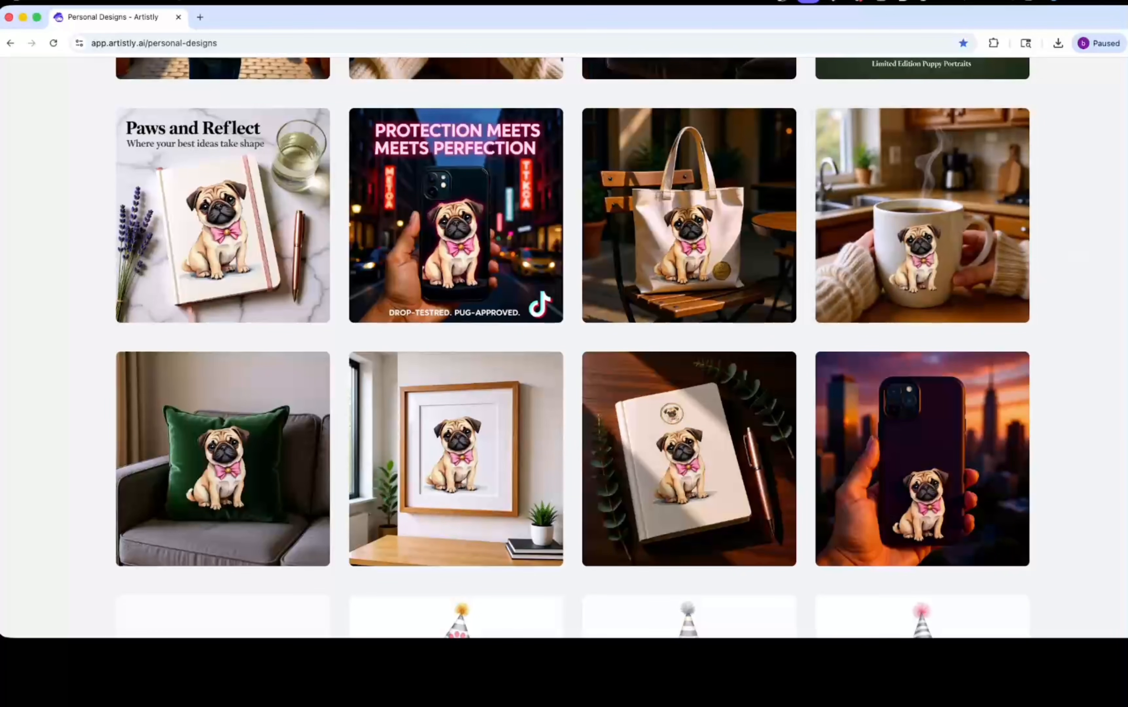
# Step: Examine the enlarged captioned pug mockups of the tote bag, framed print, cushion and mug, and compare them with the wordless set
pyautogui.scroll(6, 573, 347)
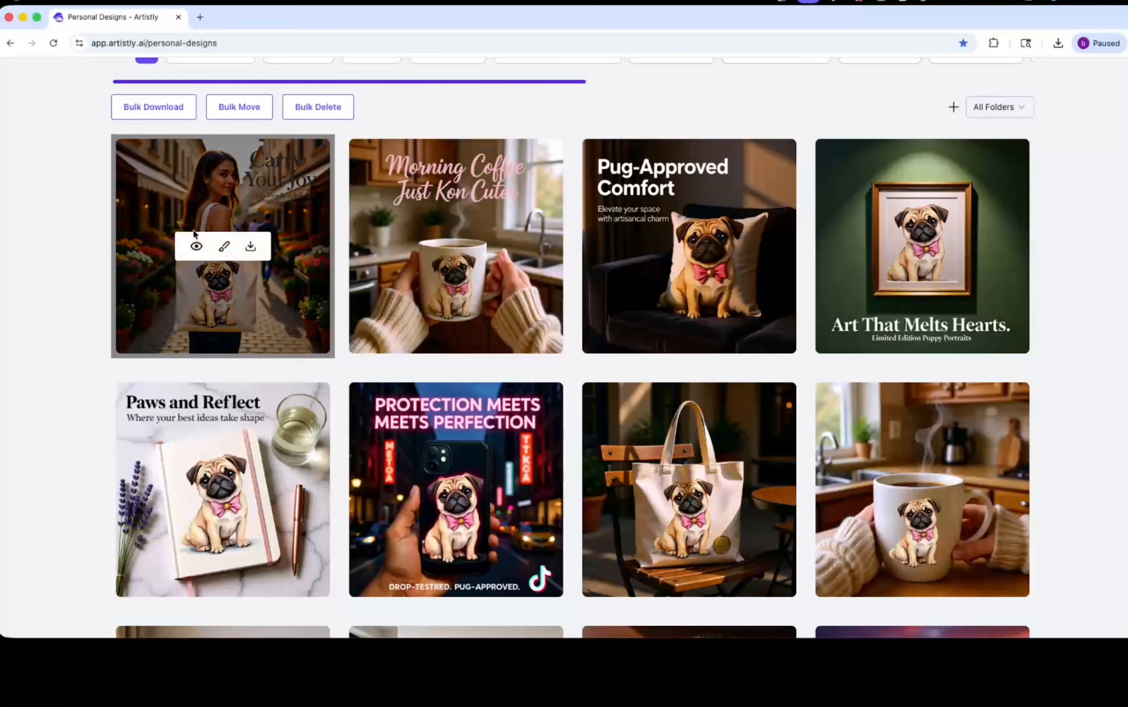
pyautogui.click(196, 241)
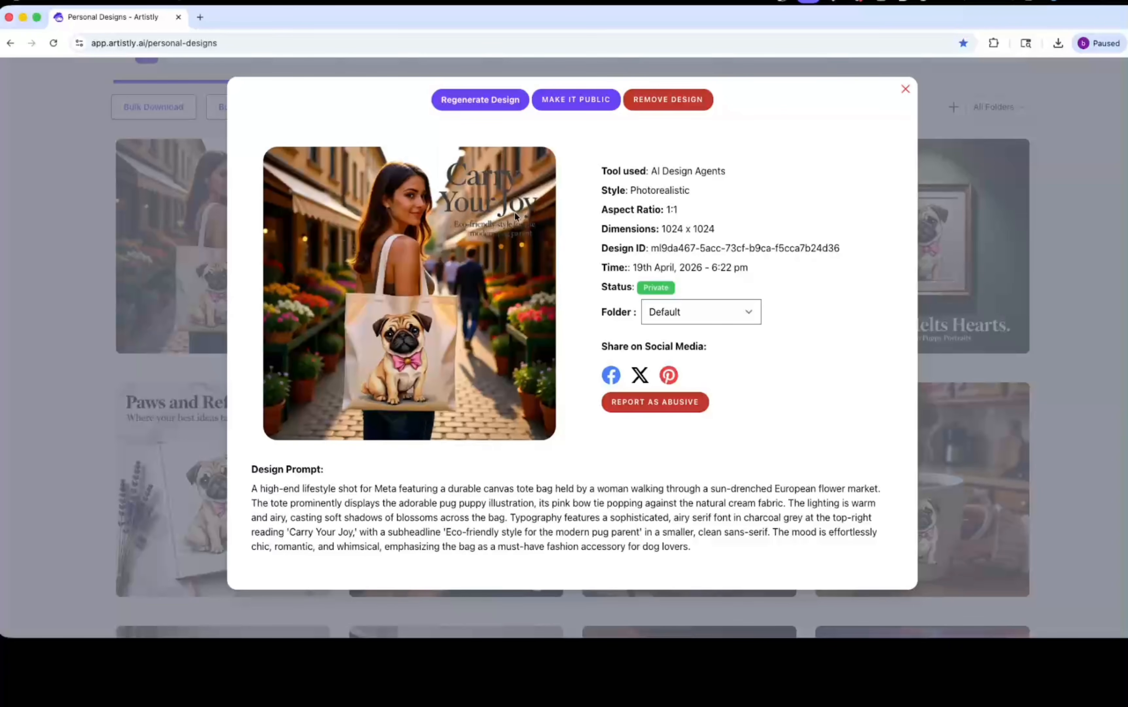
pyautogui.click(905, 90)
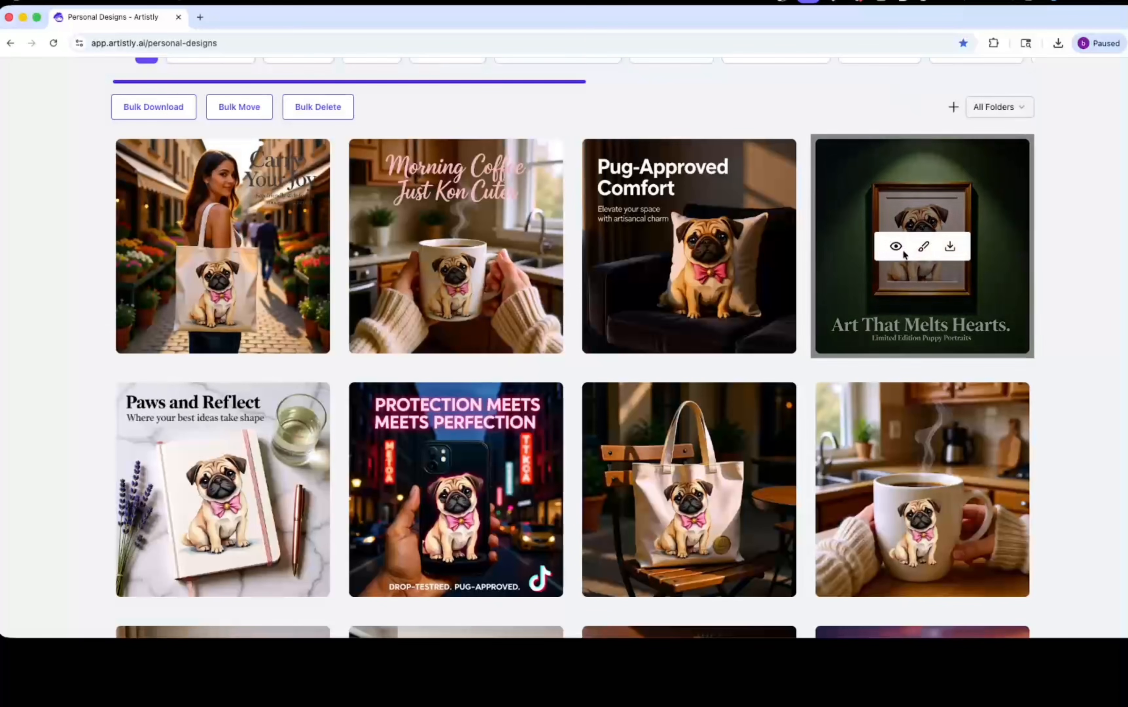
pyautogui.click(895, 246)
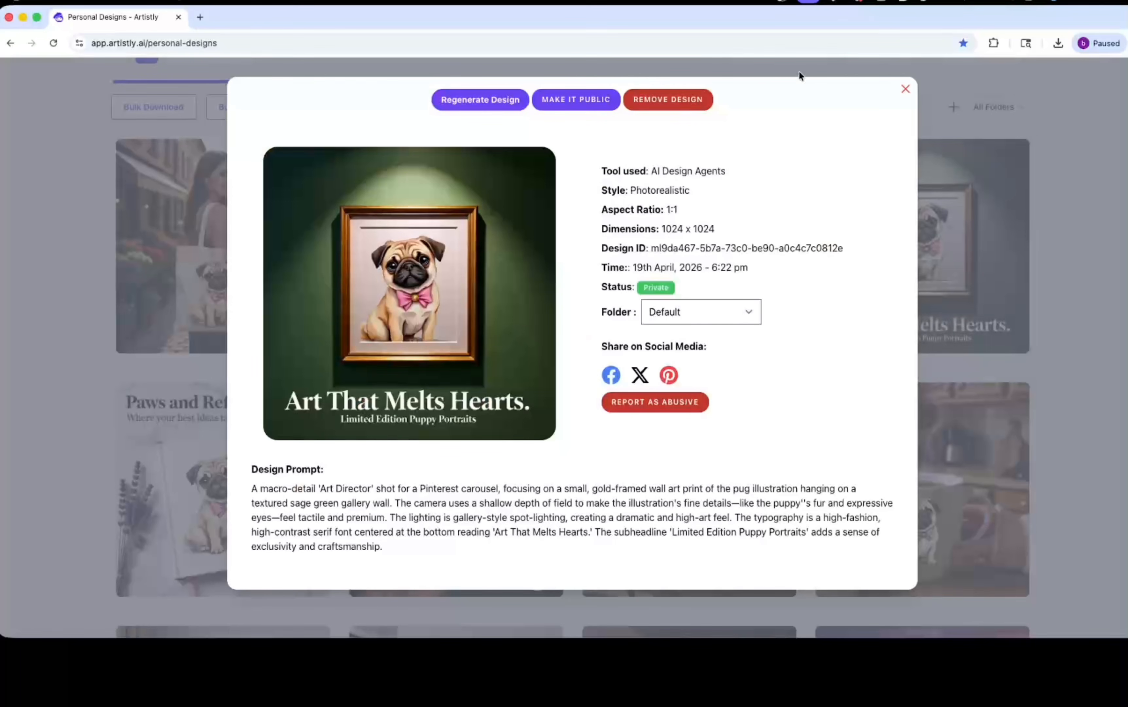
pyautogui.click(905, 89)
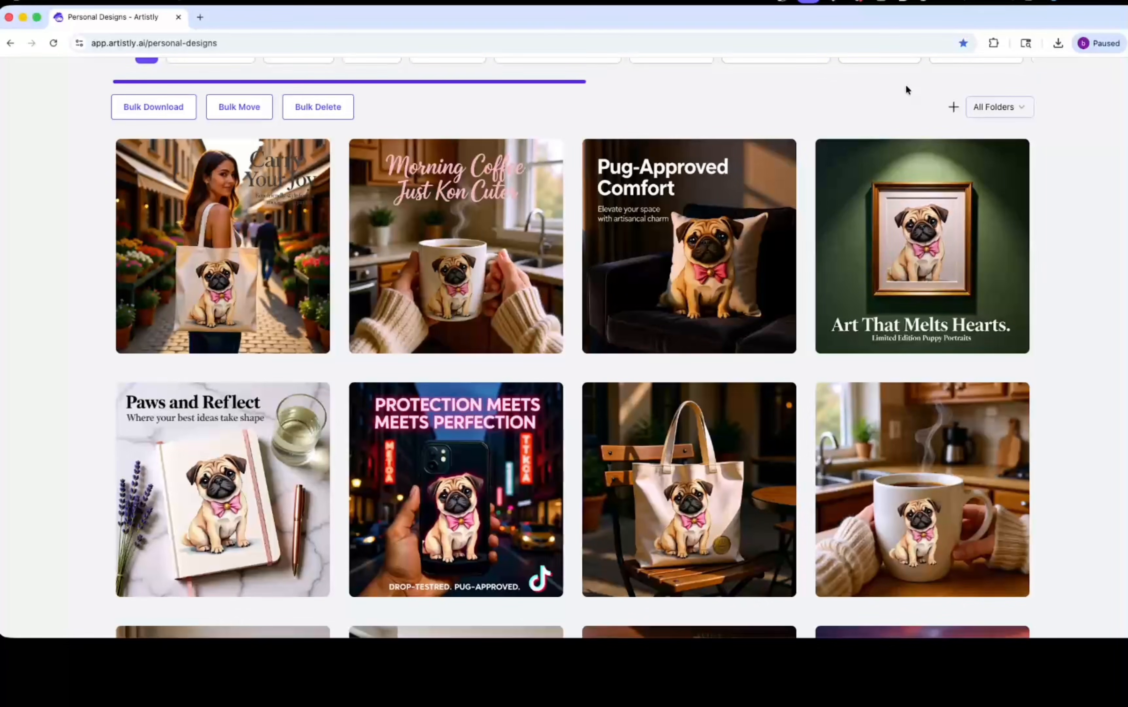
pyautogui.click(664, 242)
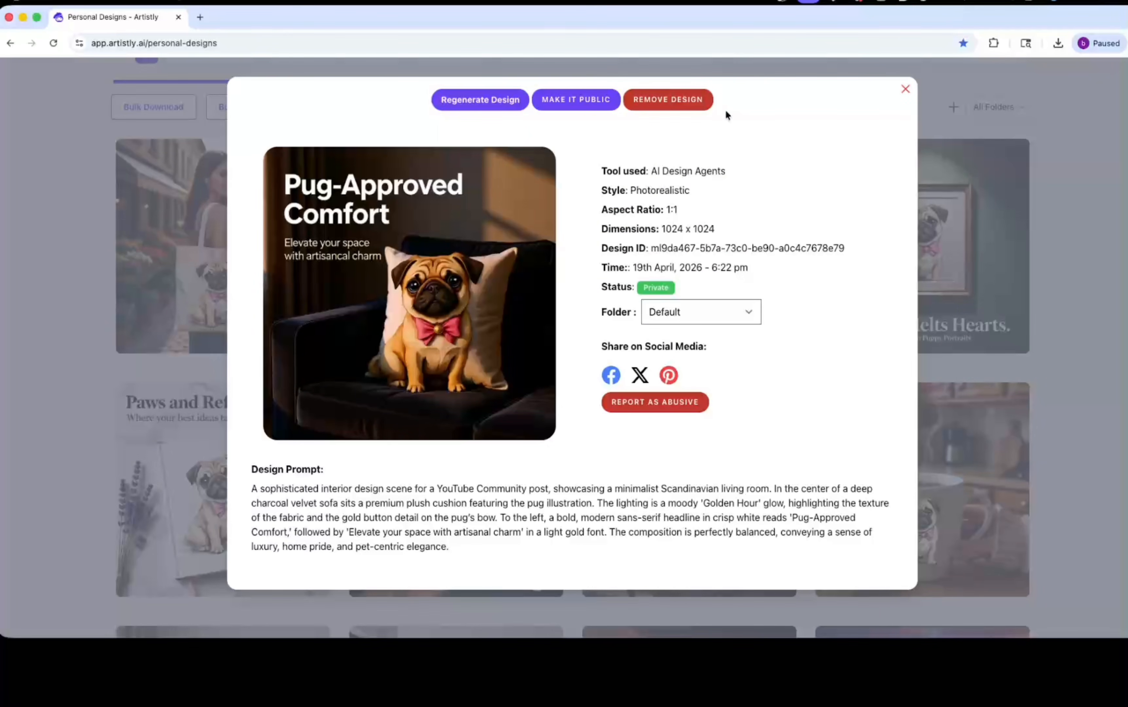
pyautogui.click(906, 91)
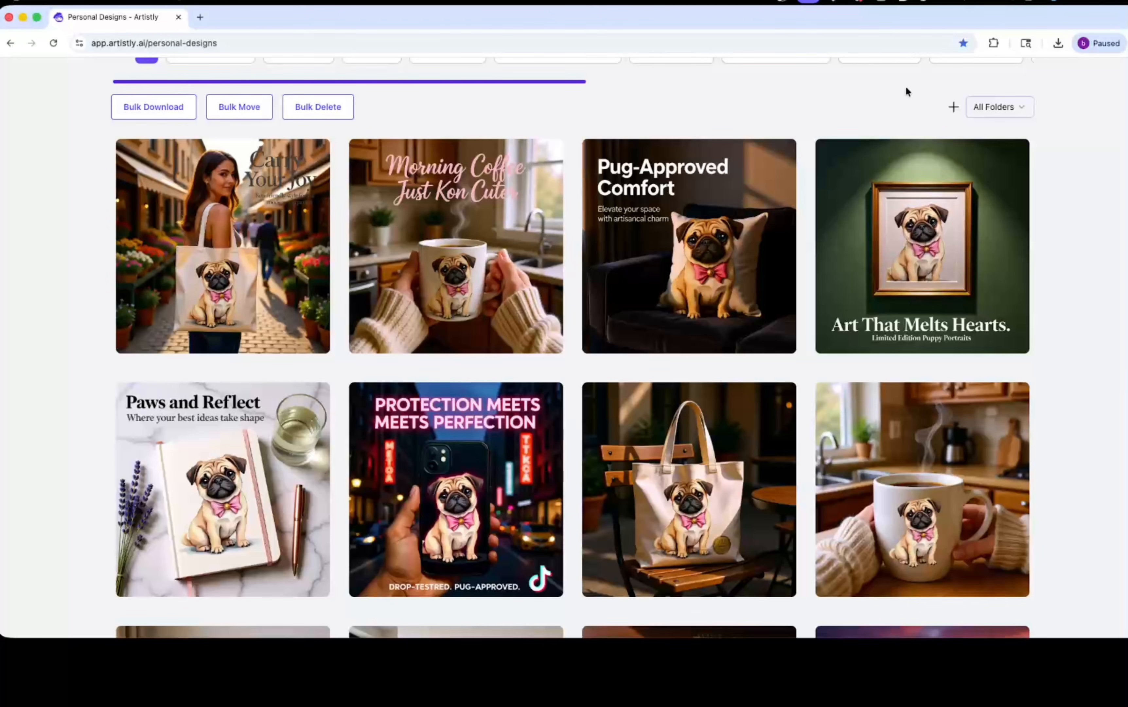
pyautogui.scroll(2, 1060, 244)
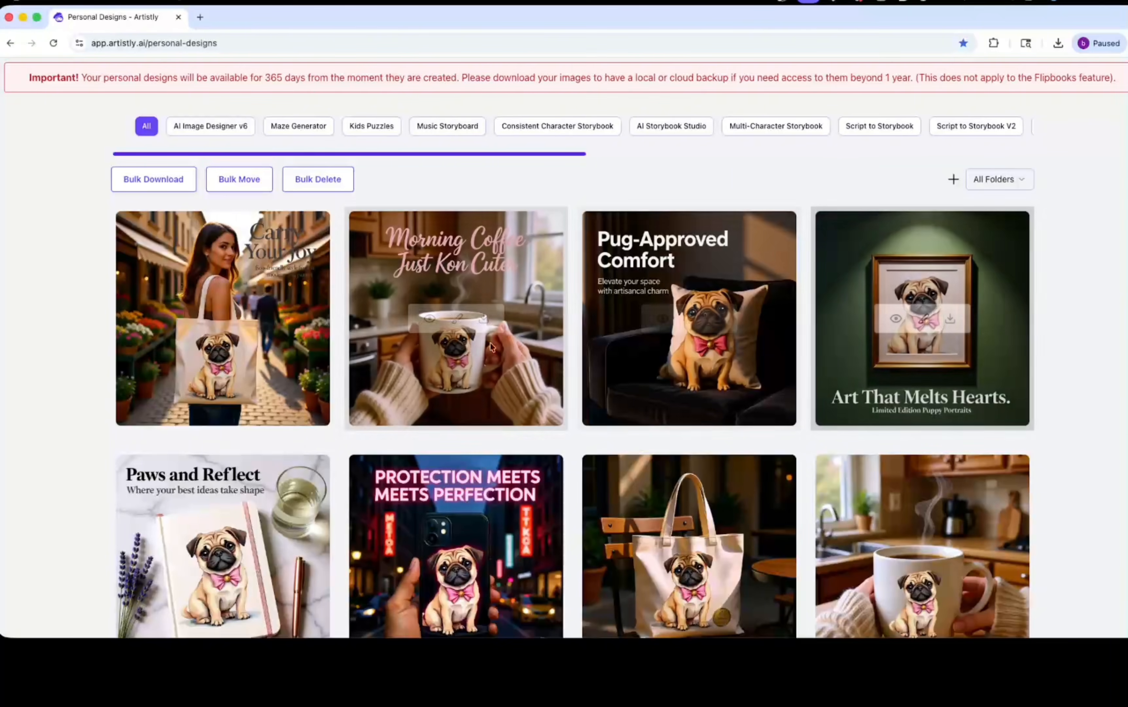
pyautogui.click(429, 318)
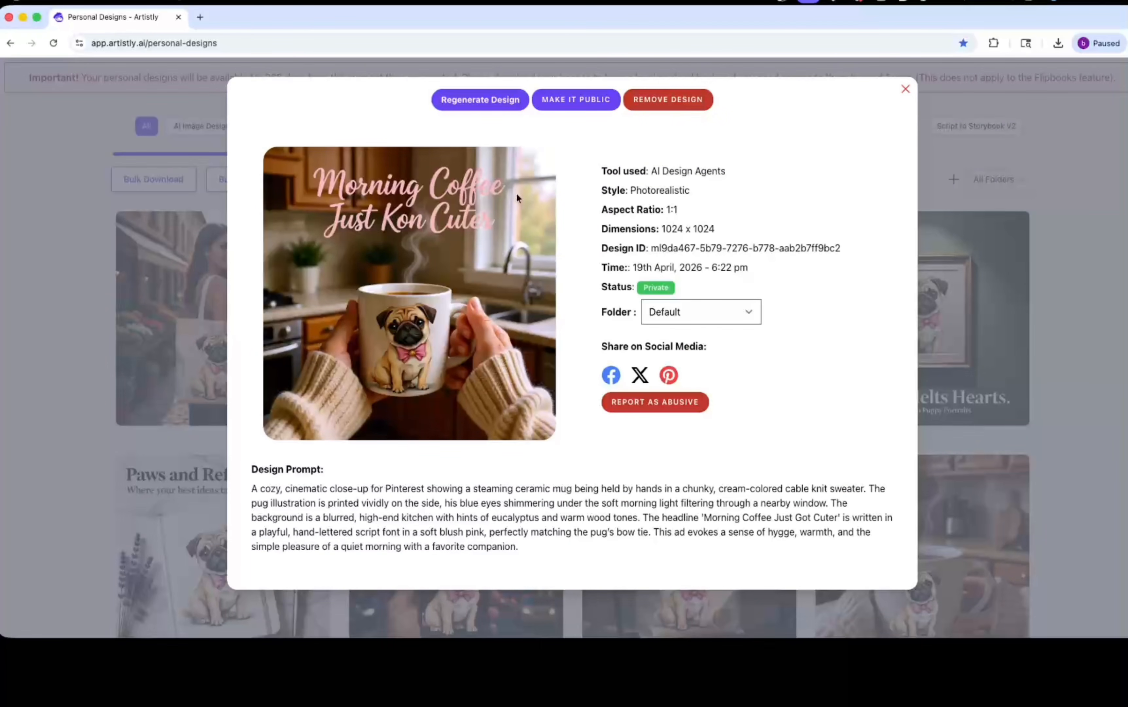
pyautogui.click(906, 90)
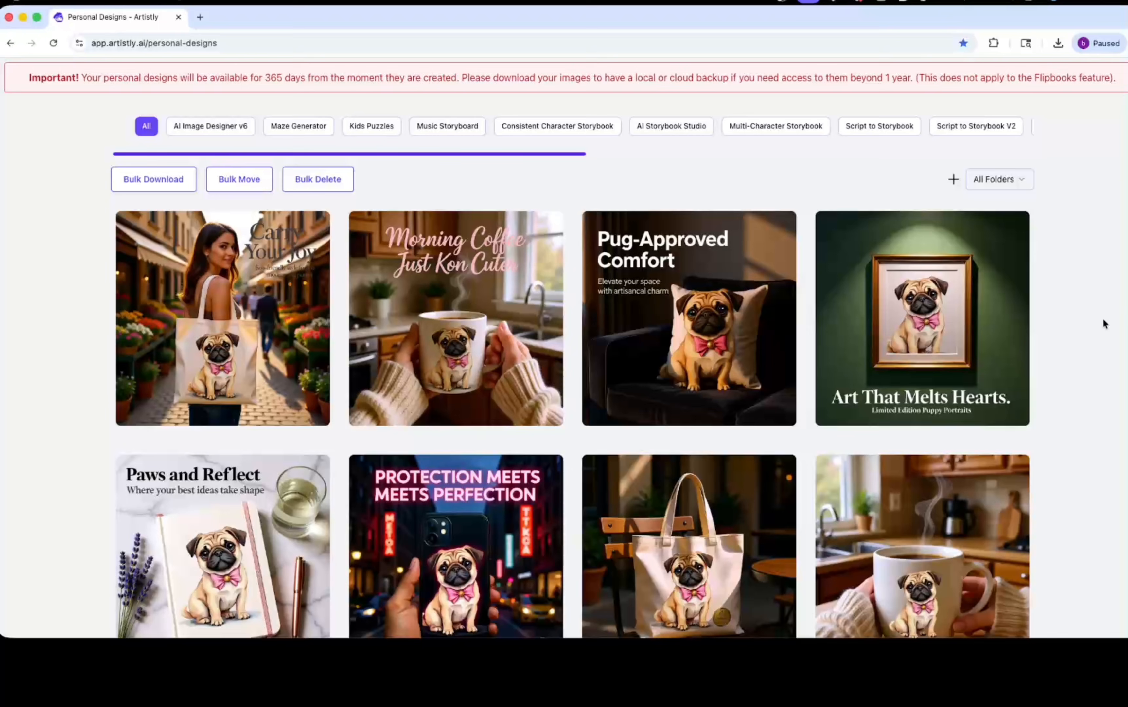
pyautogui.scroll(-3, 1103, 319)
pyautogui.scroll(-10, 1043, 369)
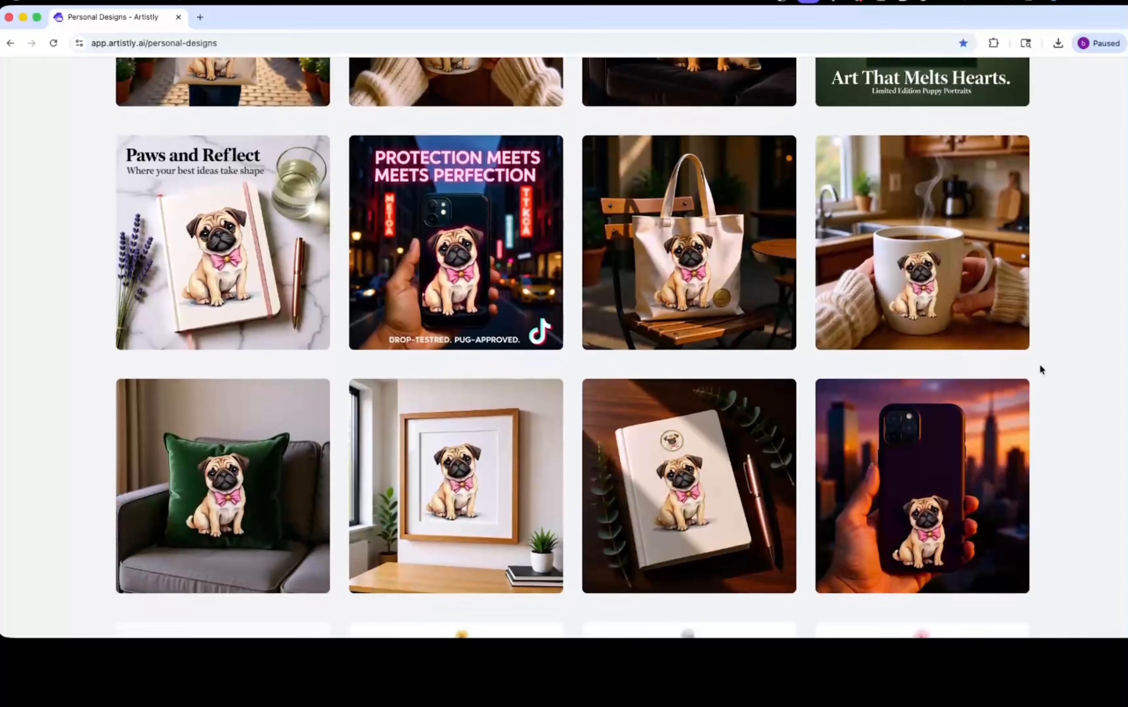
pyautogui.scroll(12, 1041, 369)
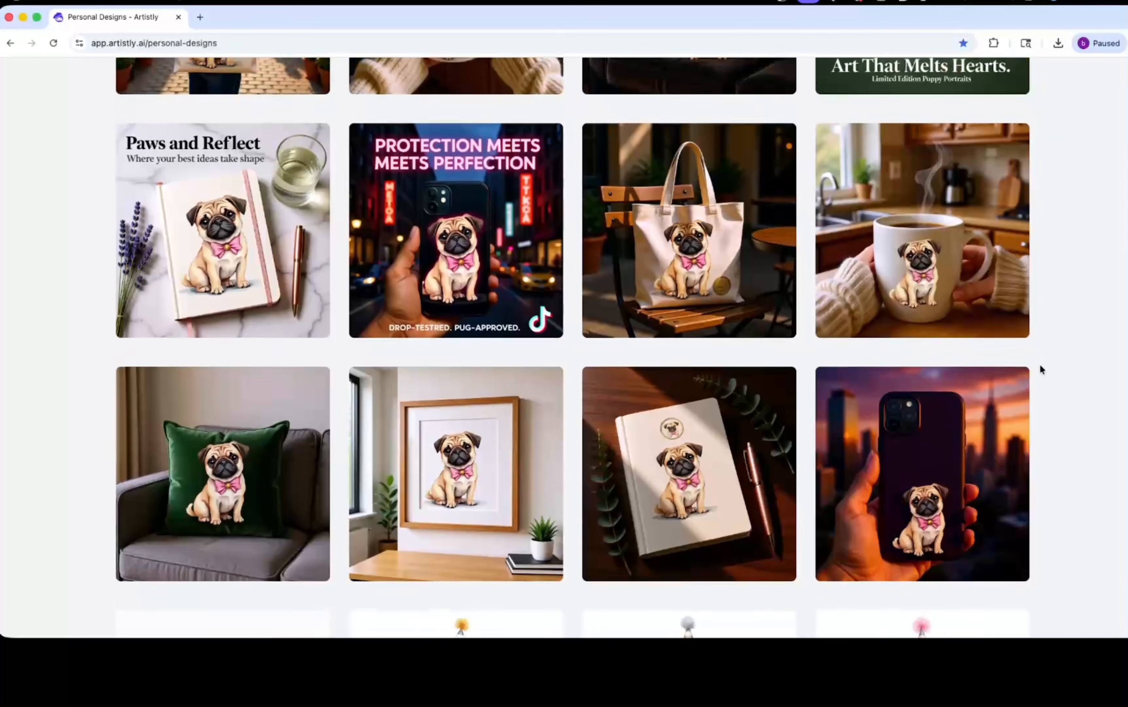
# Step: Start a new Ad Creator design using the dachshund with a party hat and pink bow from the media library
pyautogui.scroll(7, 1040, 369)
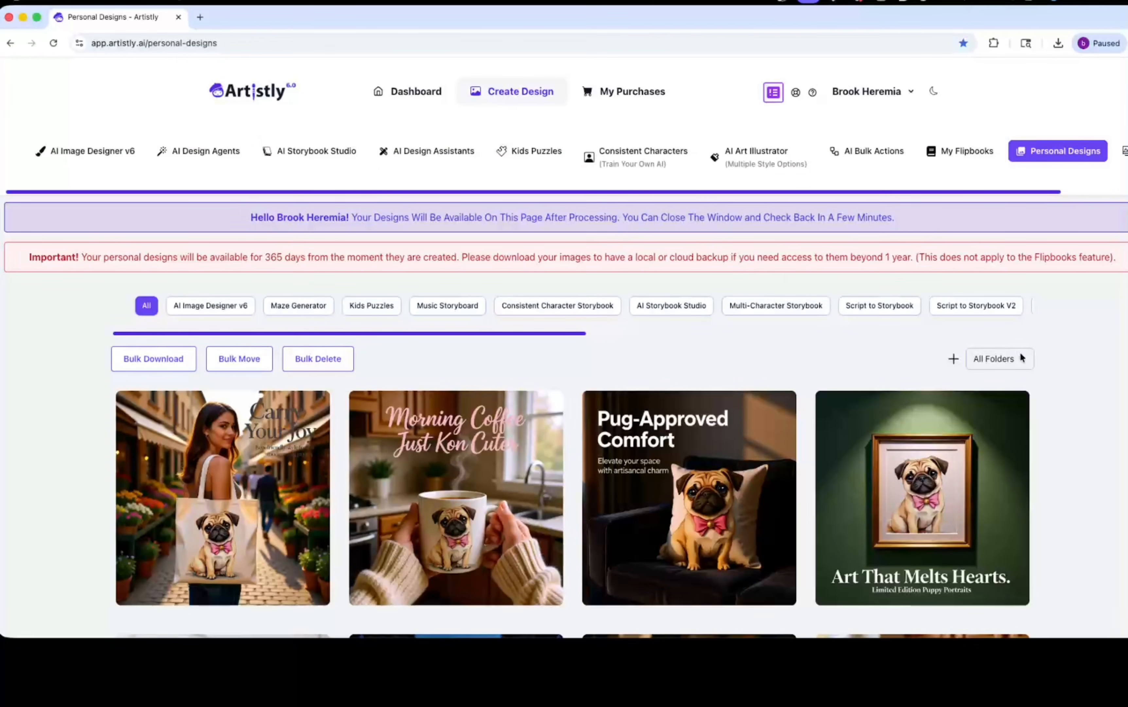
pyautogui.click(206, 151)
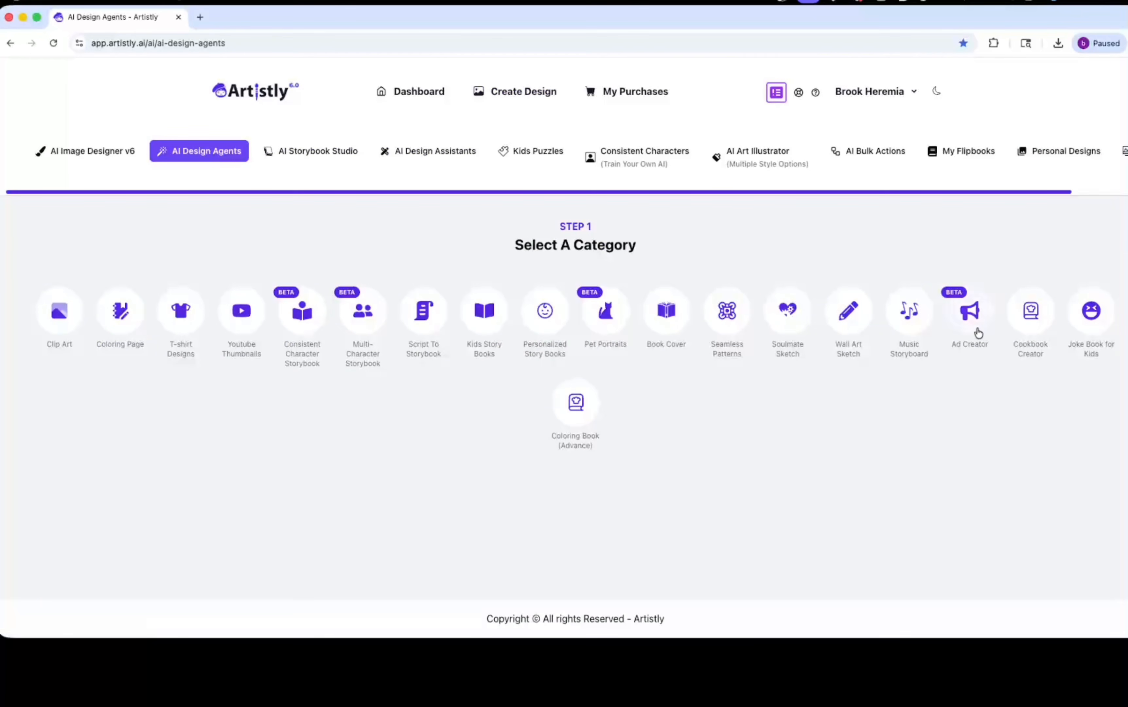
pyautogui.click(970, 315)
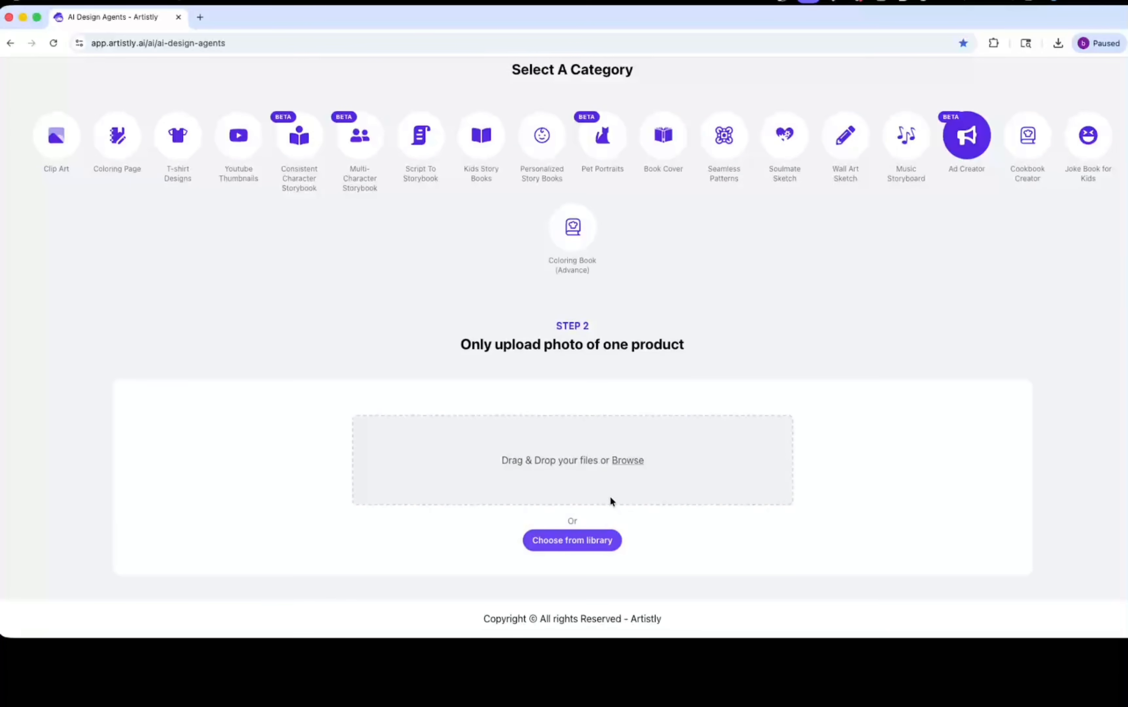
pyautogui.click(570, 541)
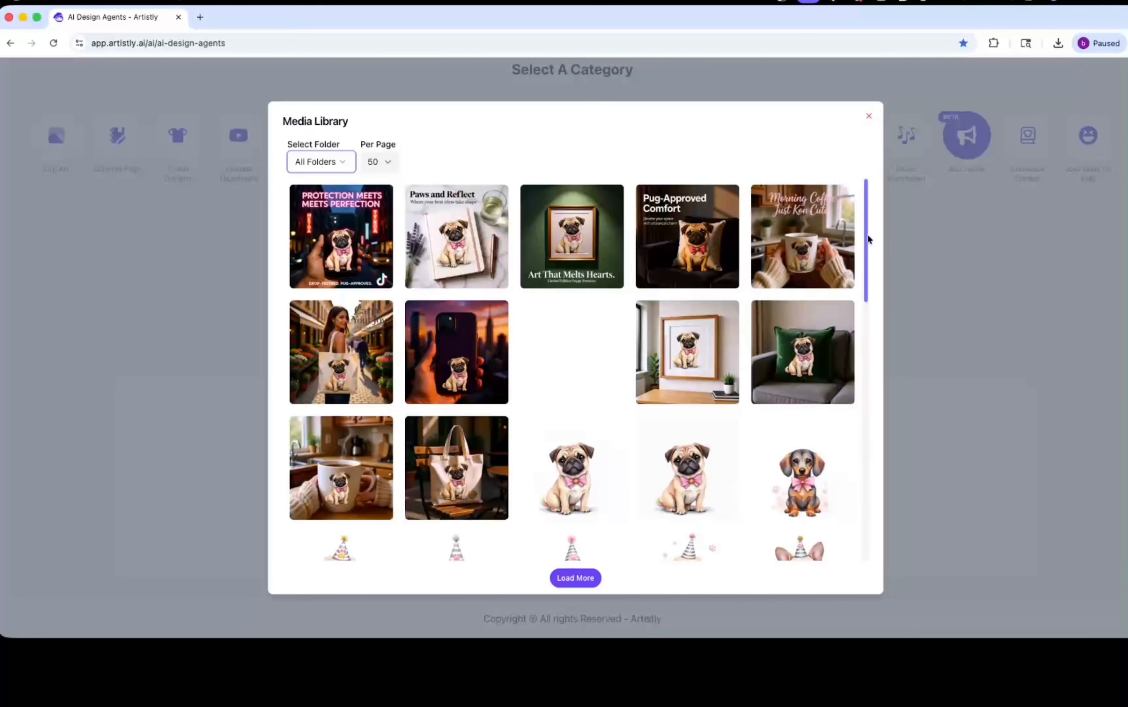
pyautogui.moveTo(869, 240); pyautogui.dragTo(866, 277)
pyautogui.click(470, 506)
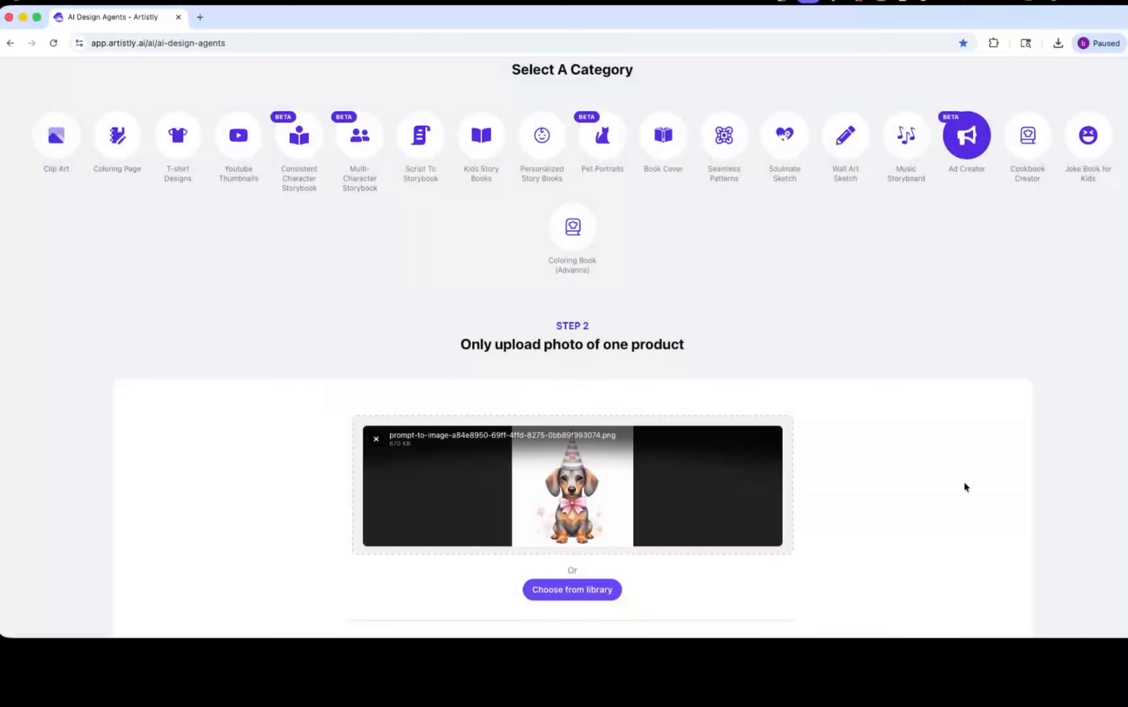
# Step: Enter the creative idea "Please use this image on a white card to create a birthday card with the words "HAPPY BIRTHDAY" please make the scene birthday themed"
pyautogui.scroll(-7, 965, 481)
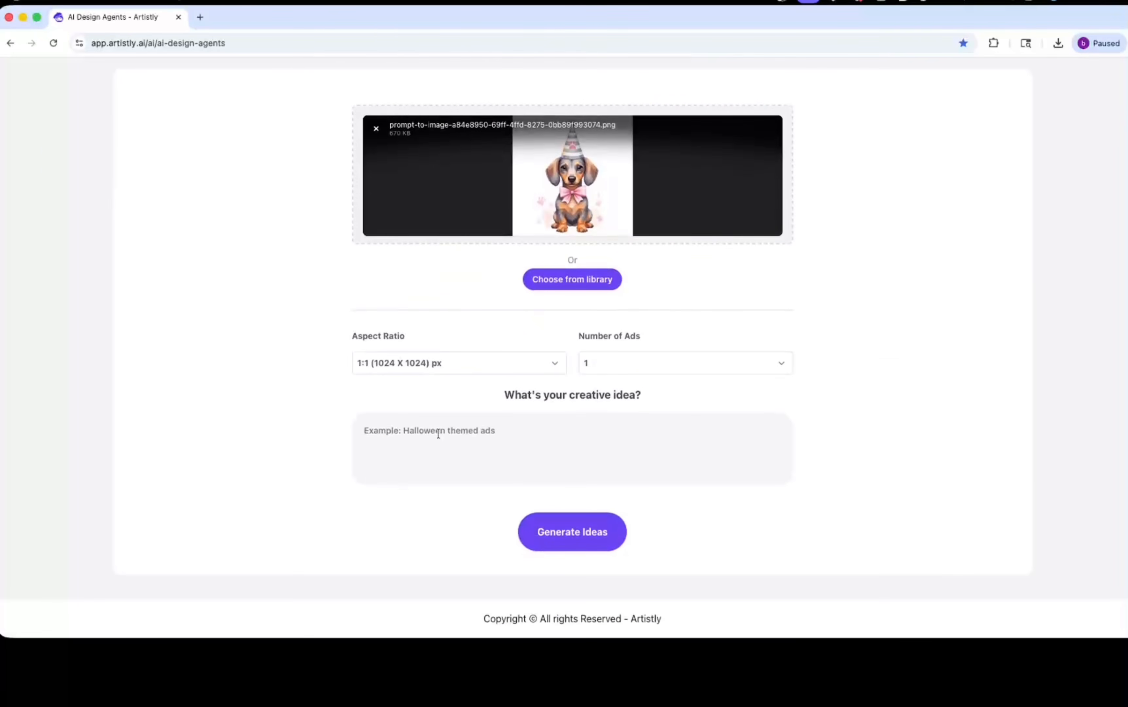
pyautogui.click(438, 434)
pyautogui.write('Please use this image on a white card to creat')
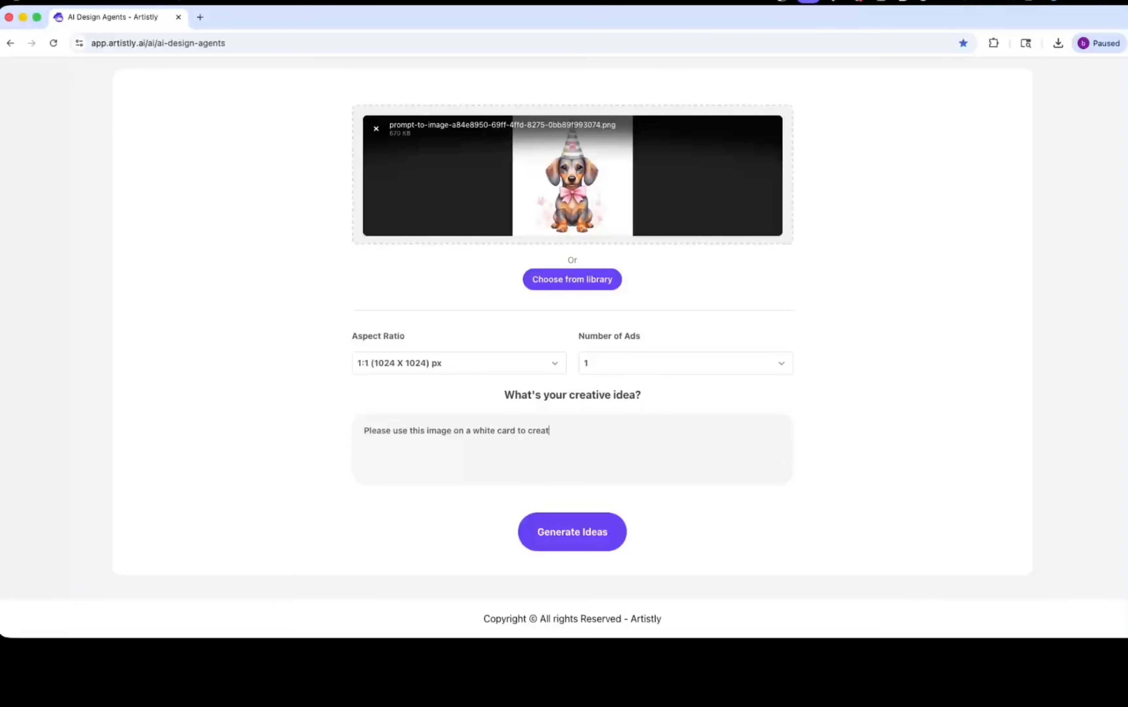
pyautogui.write('e a birthday card with the words "HAPPY BIRTHDAY')
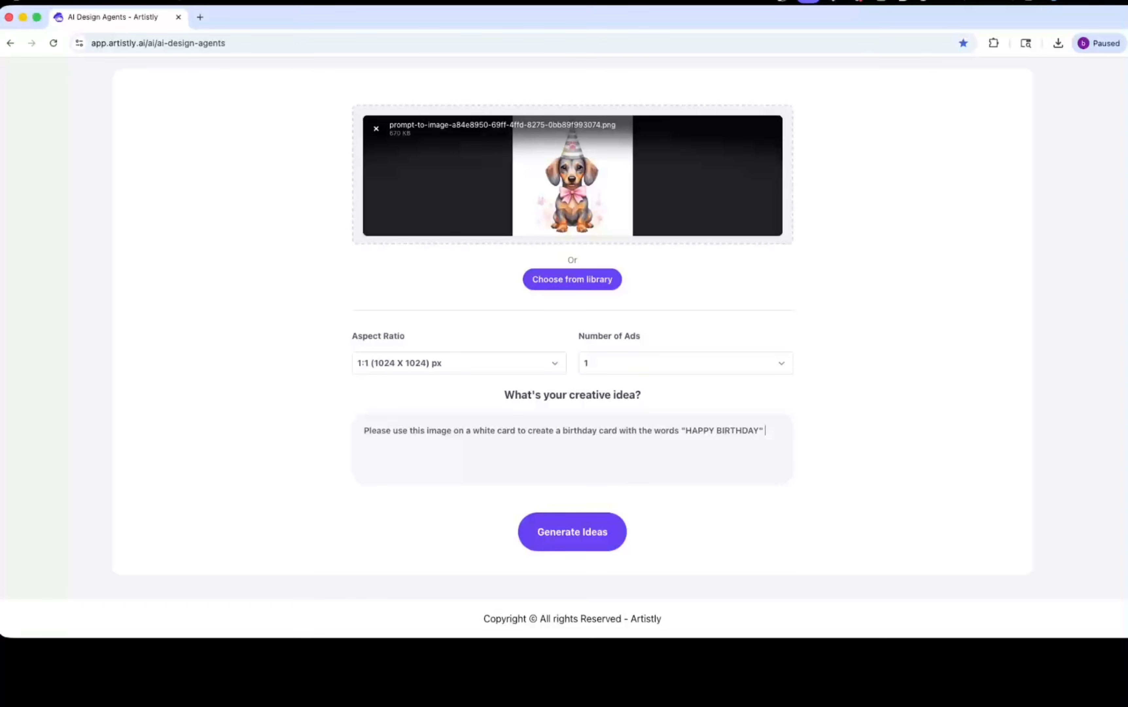
pyautogui.write('" p[l')
pyautogui.write('please mak')
pyautogui.write('e the sce')
pyautogui.write('ne birthday them')
pyautogui.write('e')
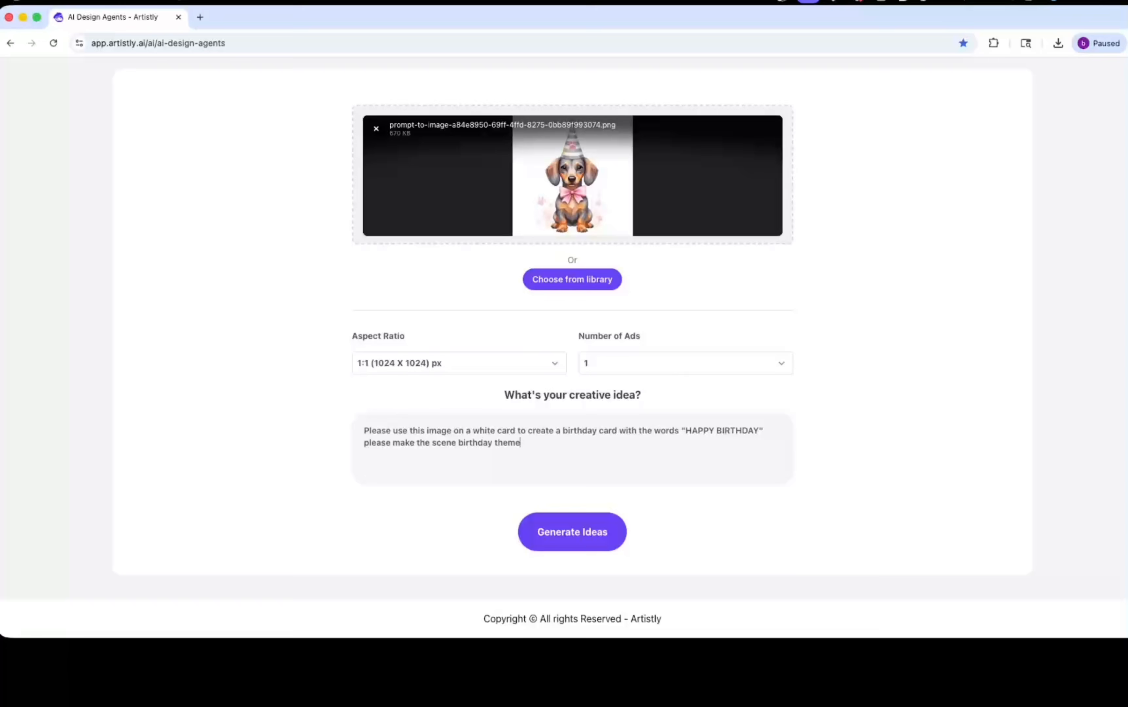
pyautogui.write('d')
# Step: Set the number of ads to 6, then generate the birthday card ad ideas and their images
pyautogui.click(630, 363)
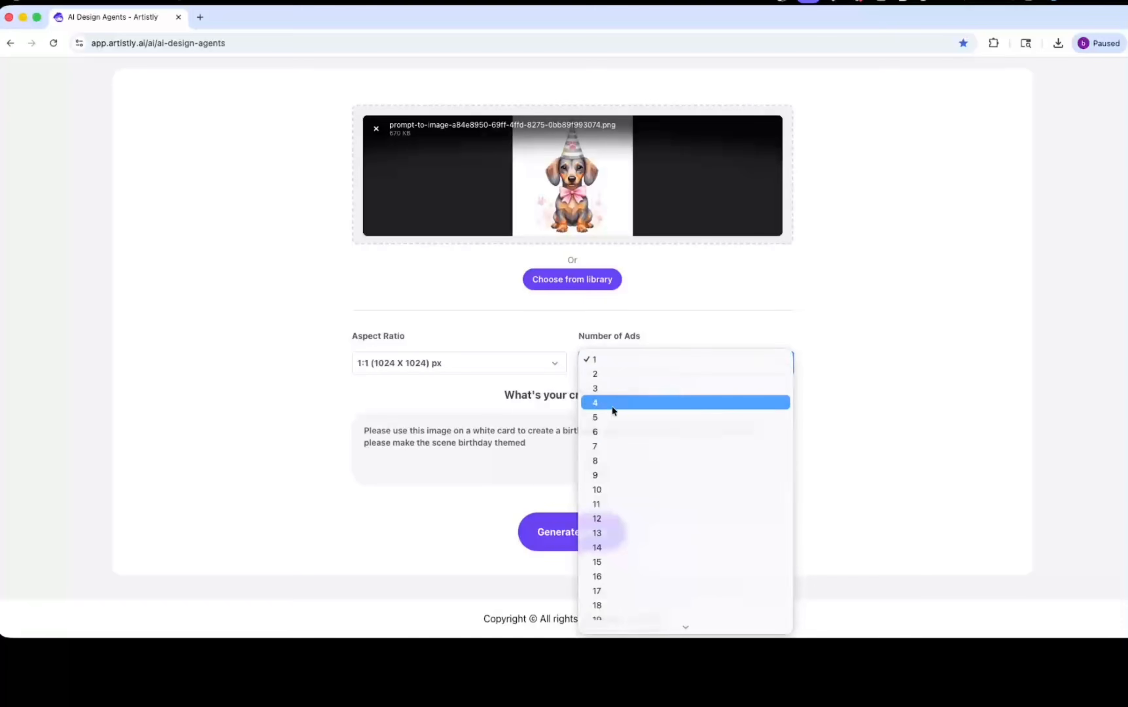
pyautogui.click(603, 432)
pyautogui.click(572, 533)
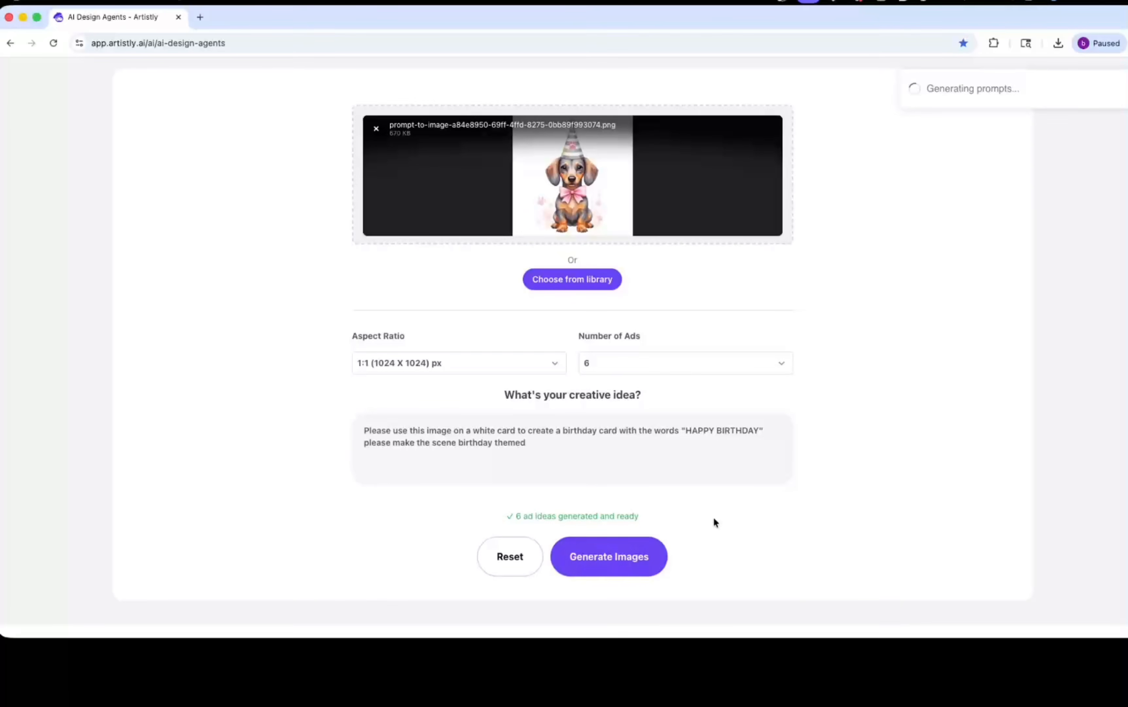
pyautogui.click(615, 563)
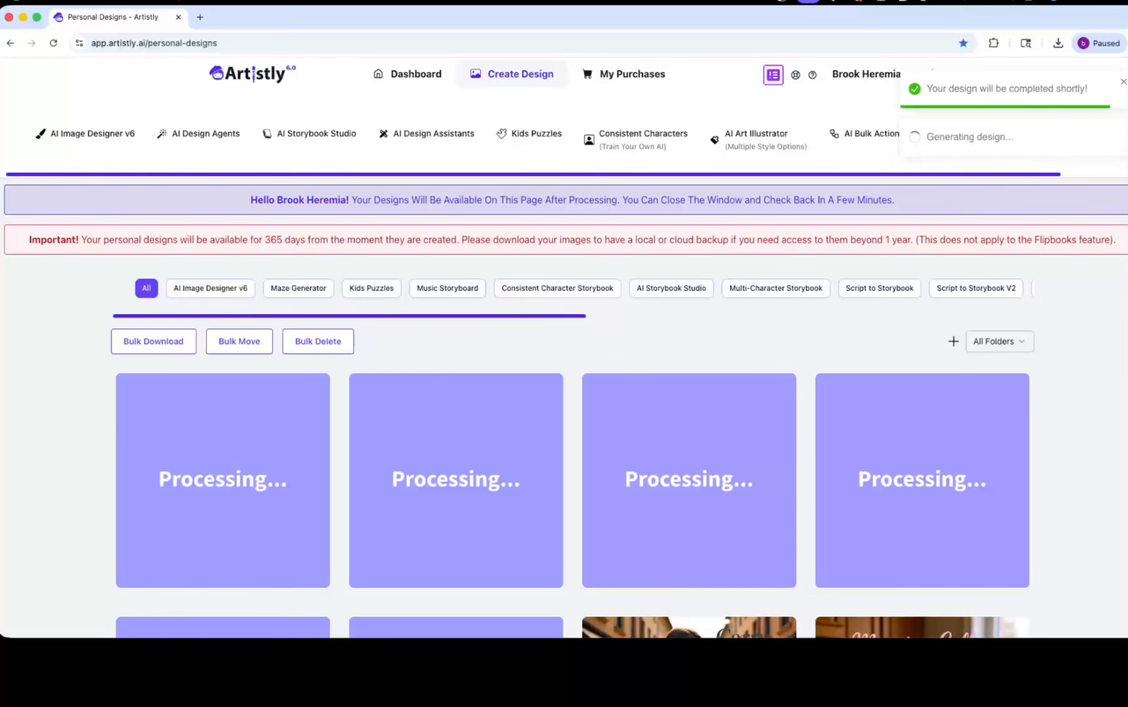
pyautogui.scroll(-5, 564, 349)
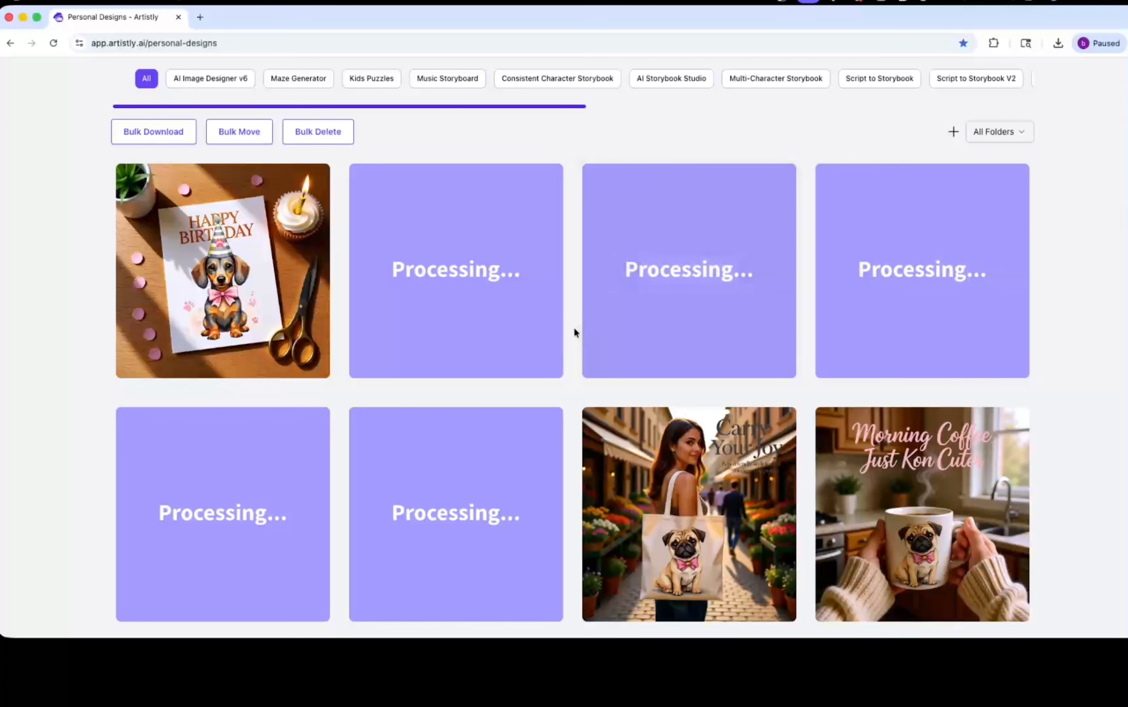
# Step: Examine the enlarged dachshund birthday card mockups with the cupcake flat-lay, the pink envelope and the balloon background
pyautogui.click(193, 271)
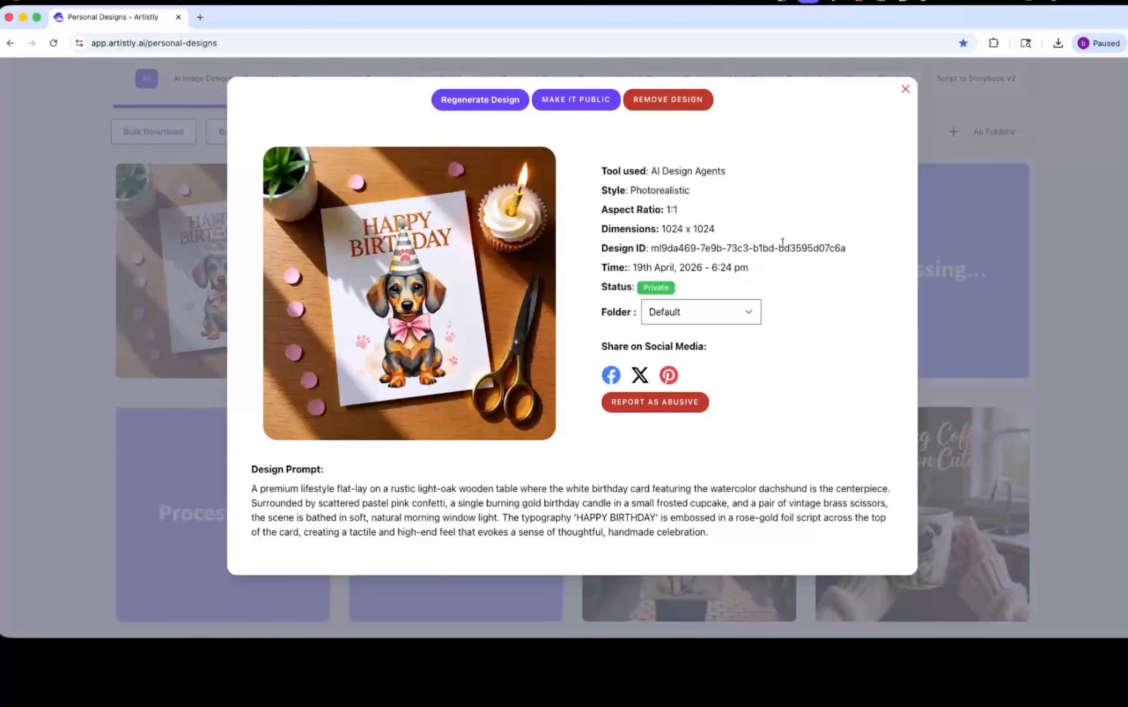
pyautogui.click(906, 97)
pyautogui.click(659, 266)
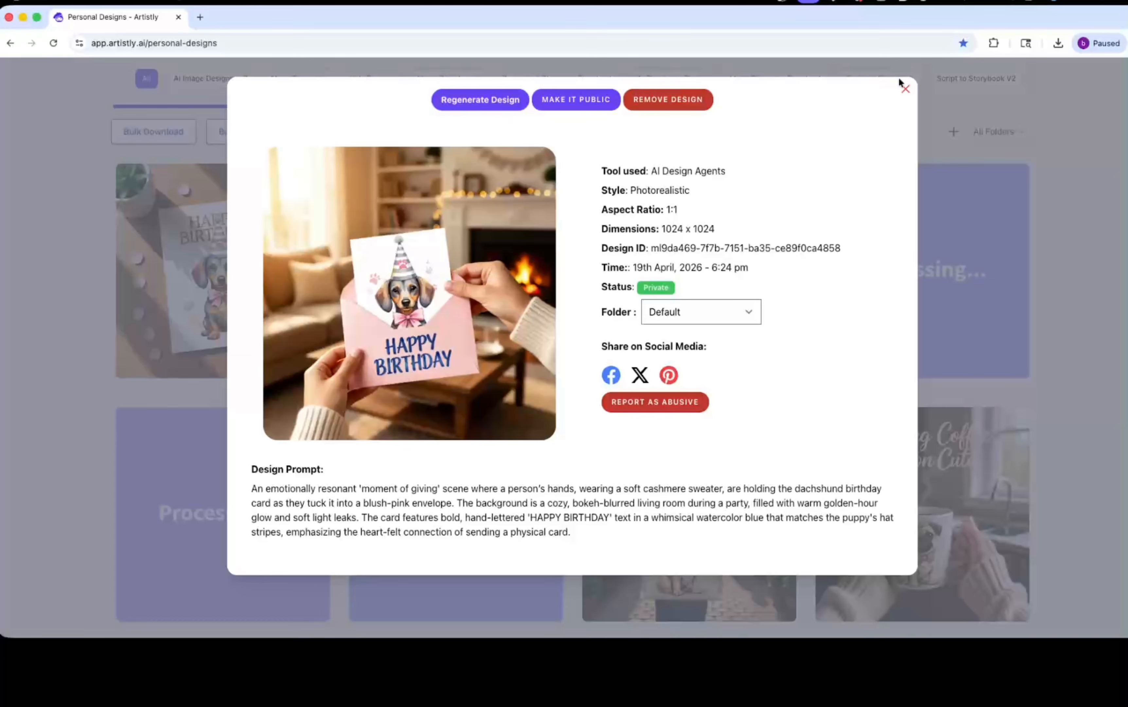
pyautogui.click(906, 90)
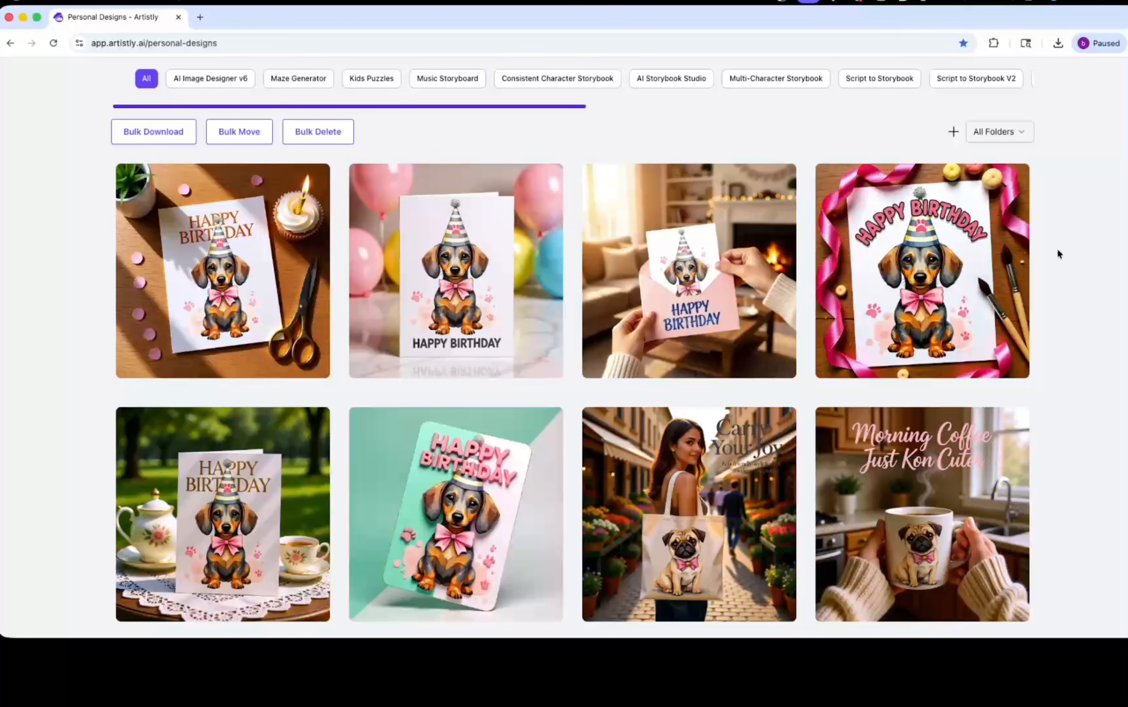
pyautogui.click(433, 276)
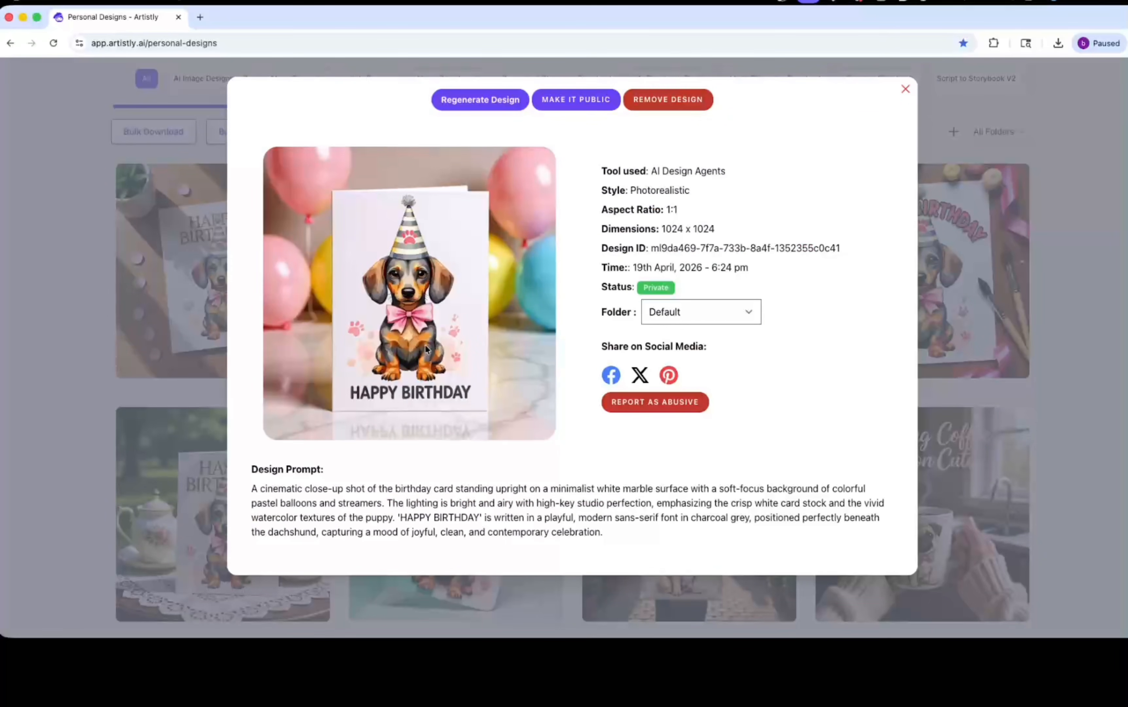
pyautogui.click(906, 89)
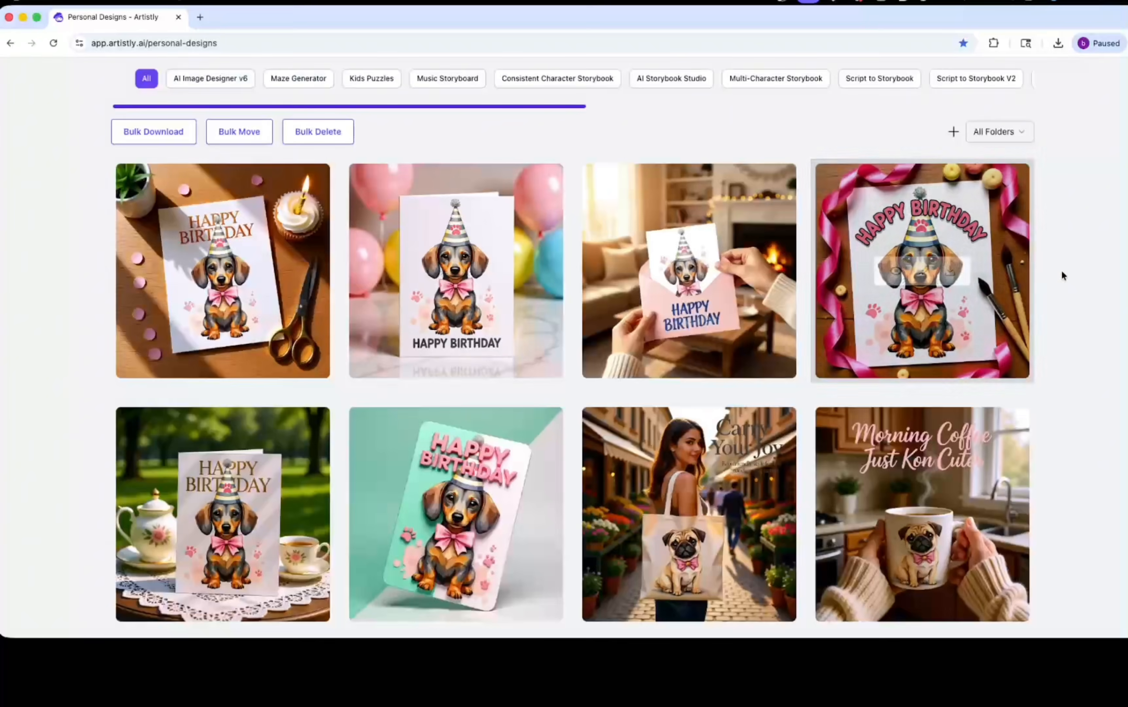
# Step: Start a new Ad Creator design using the golden retriever puppy with a party hat and pink bow from the media library
pyautogui.scroll(5, 1091, 266)
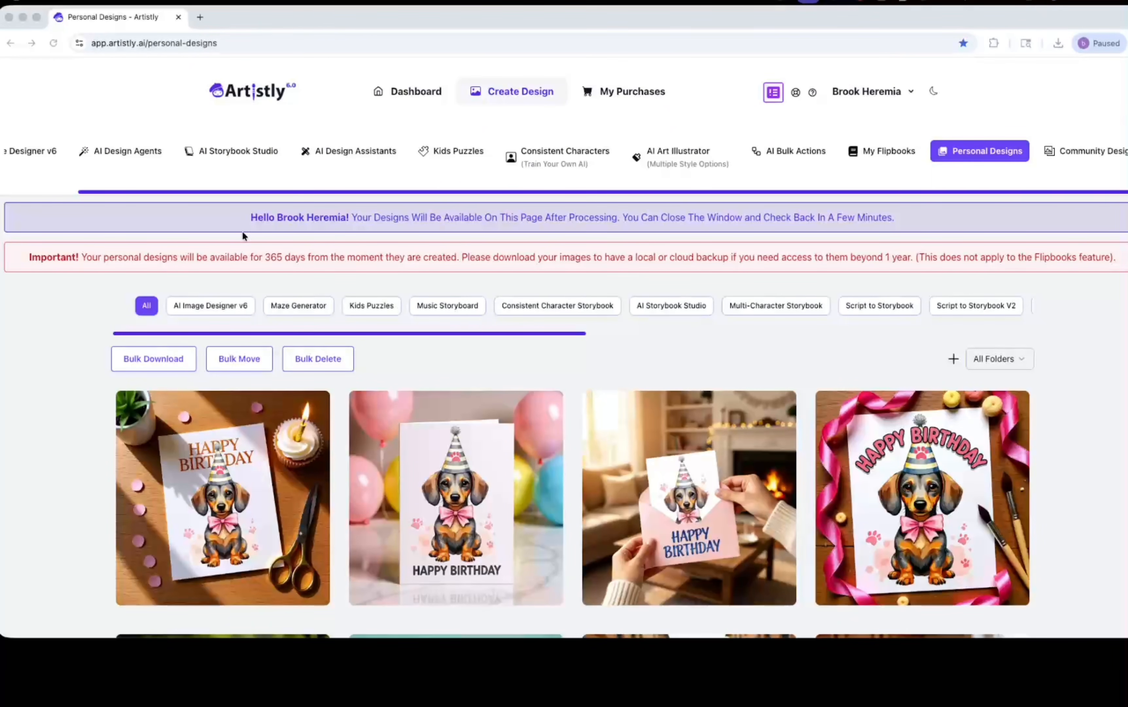
pyautogui.click(107, 151)
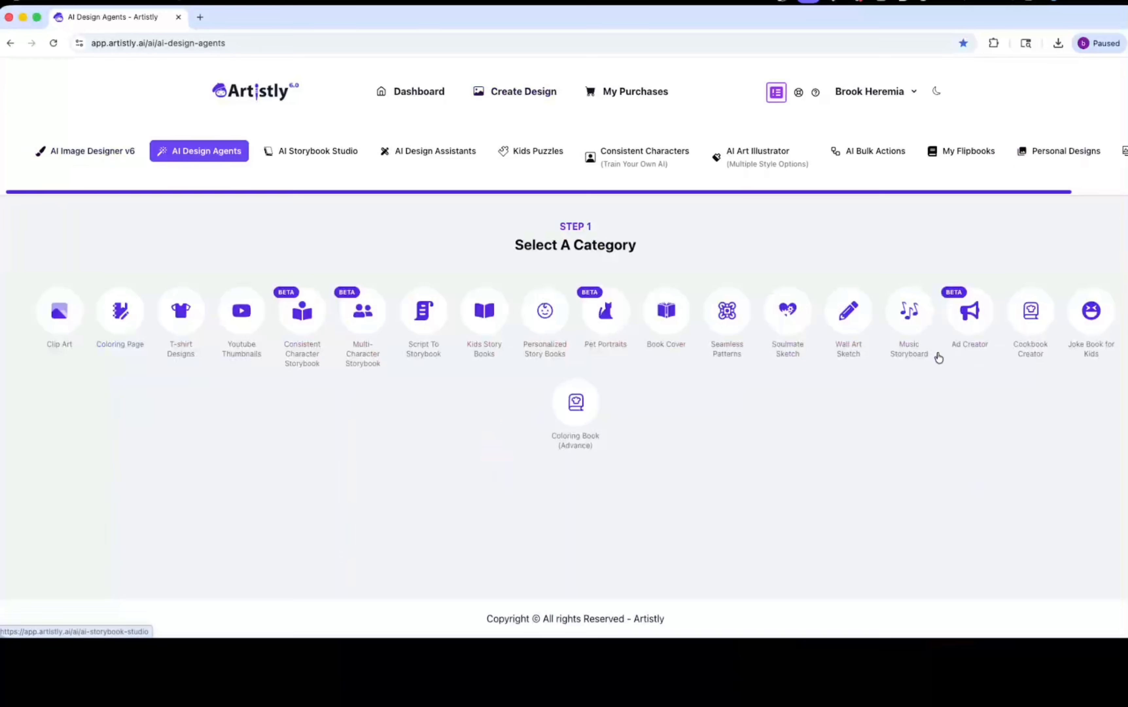
pyautogui.click(973, 321)
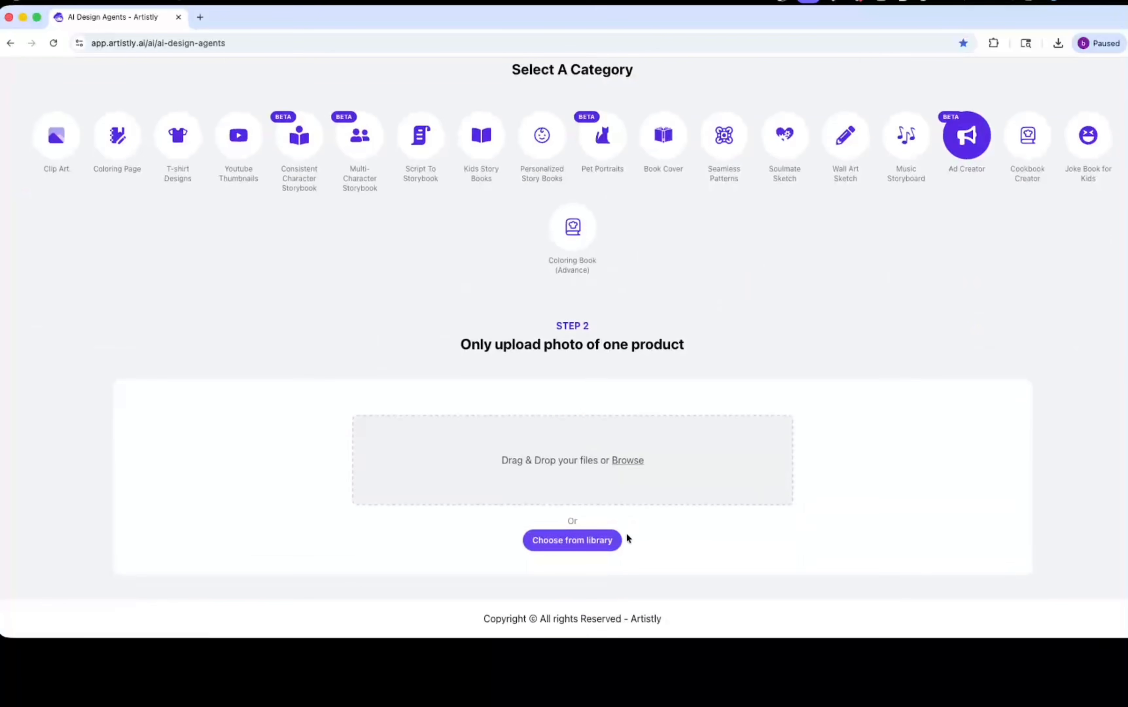
pyautogui.click(579, 551)
pyautogui.moveTo(860, 224); pyautogui.dragTo(859, 323)
pyautogui.click(687, 416)
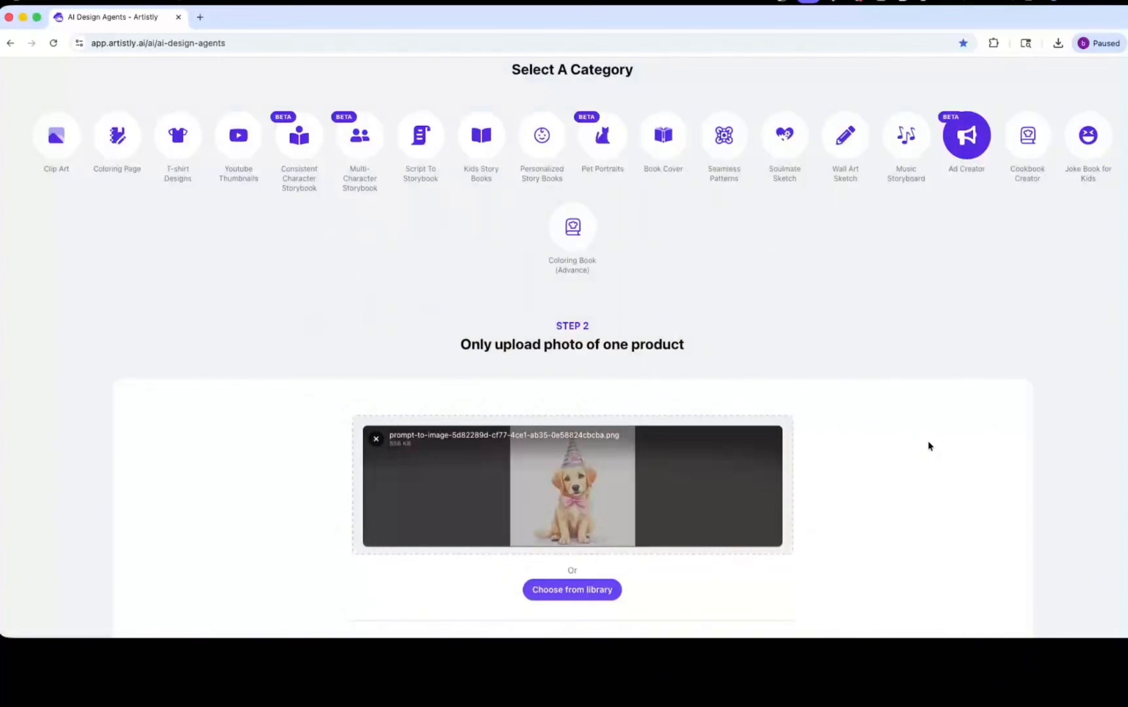
# Step: Enter a creative idea asking for this image, not too big, on a white t-shirt worn by a pretty model, without any writing
pyautogui.scroll(-7, 911, 444)
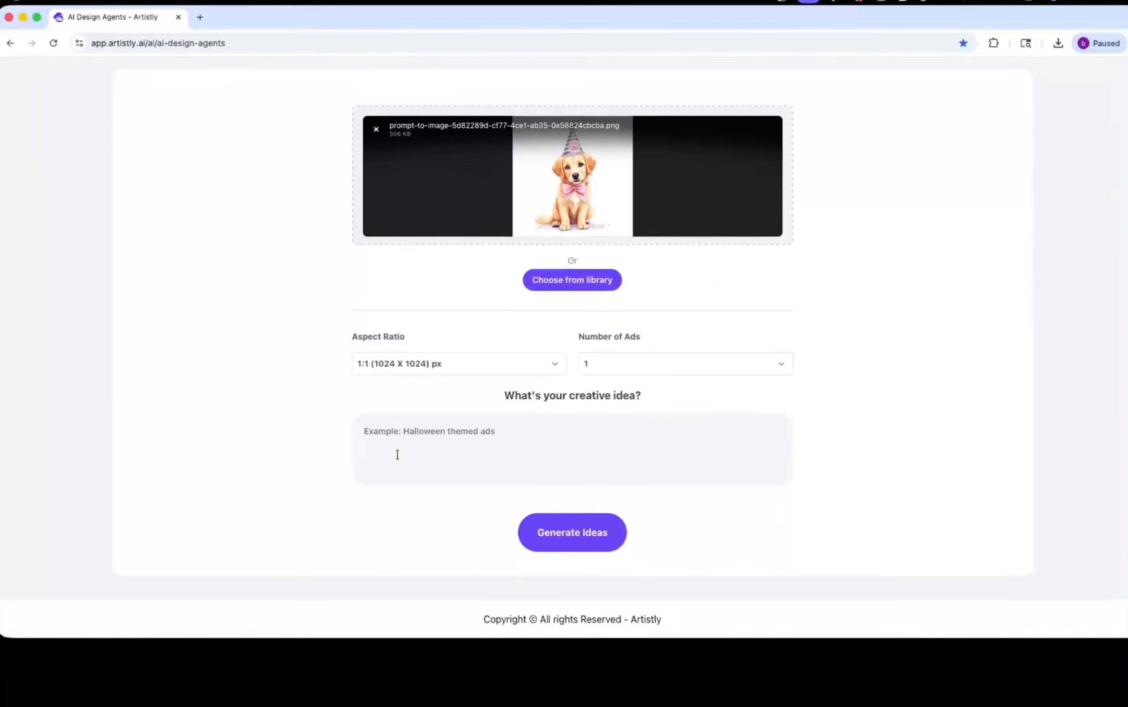
pyautogui.click(436, 430)
pyautogui.write('Please us')
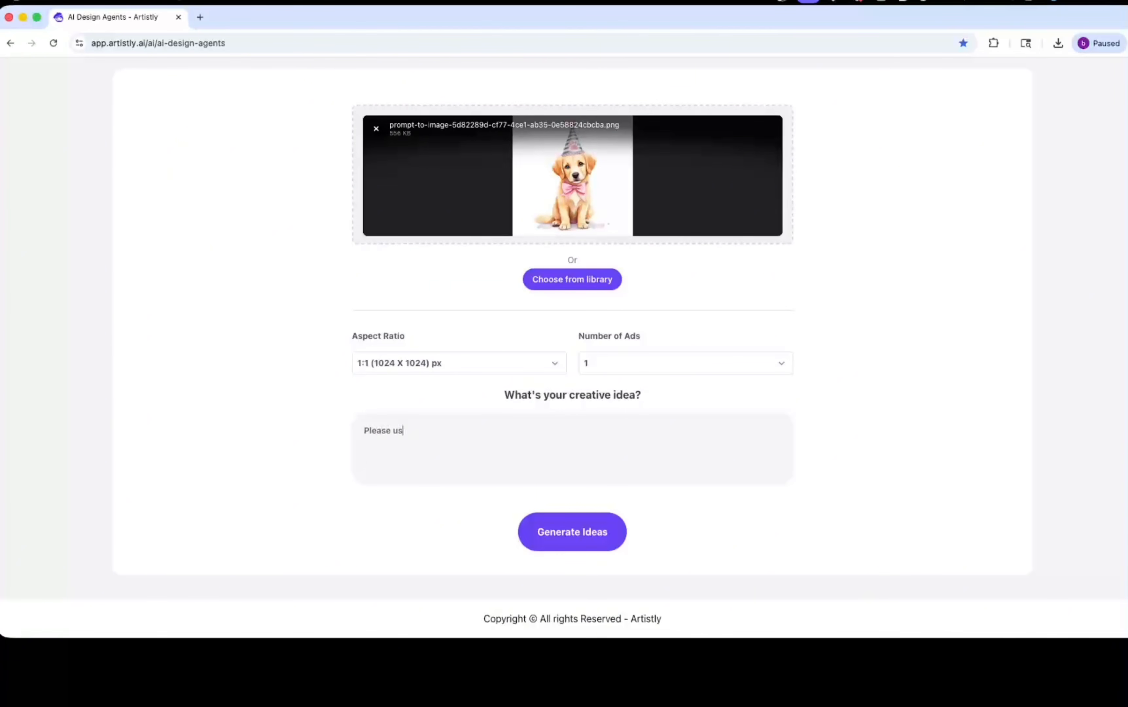
pyautogui.write('e this image on a white t-shirt, please include a pretty mi')
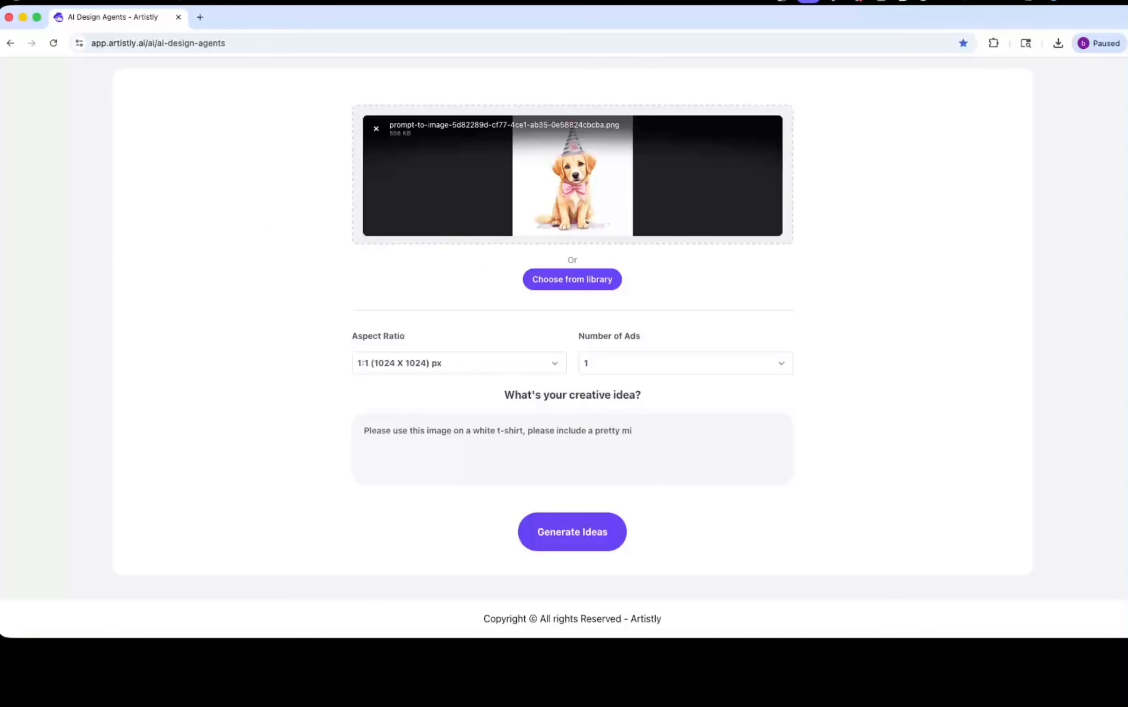
pyautogui.write('dodel wearing the t-shirt, please do not m')
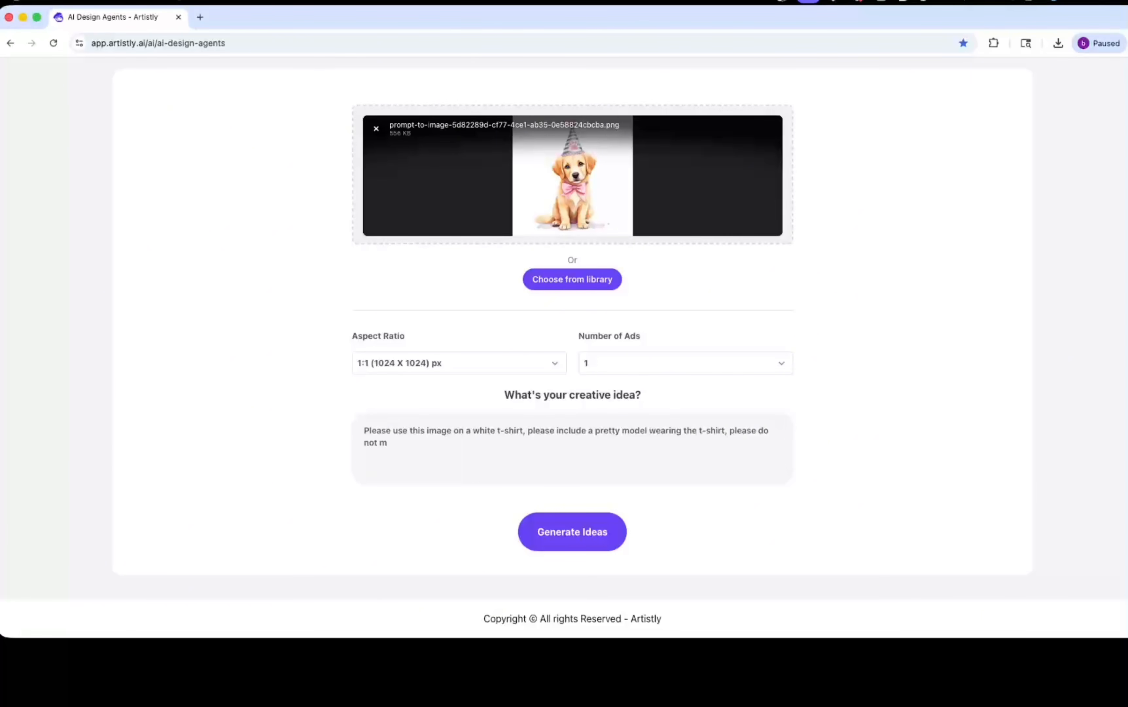
pyautogui.write('aake the image to big, please do no')
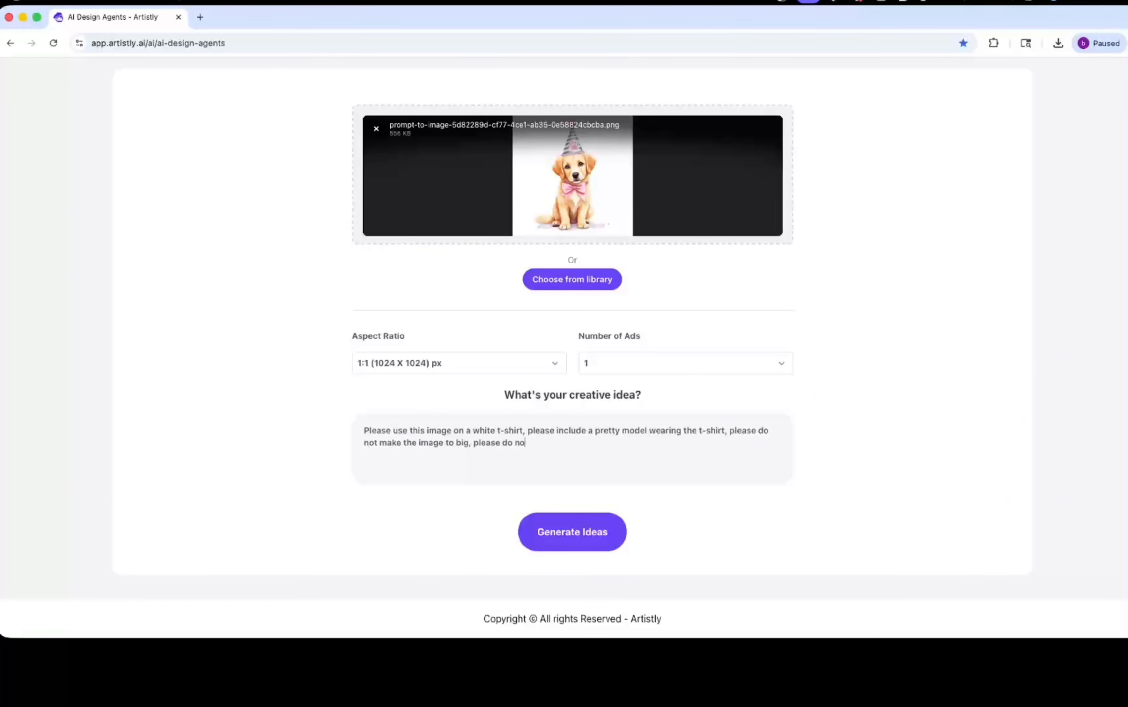
pyautogui.write('t ninclude any writing')
# Step: Set the number of ads to 6, then generate the t-shirt ad ideas and their images
pyautogui.click(606, 366)
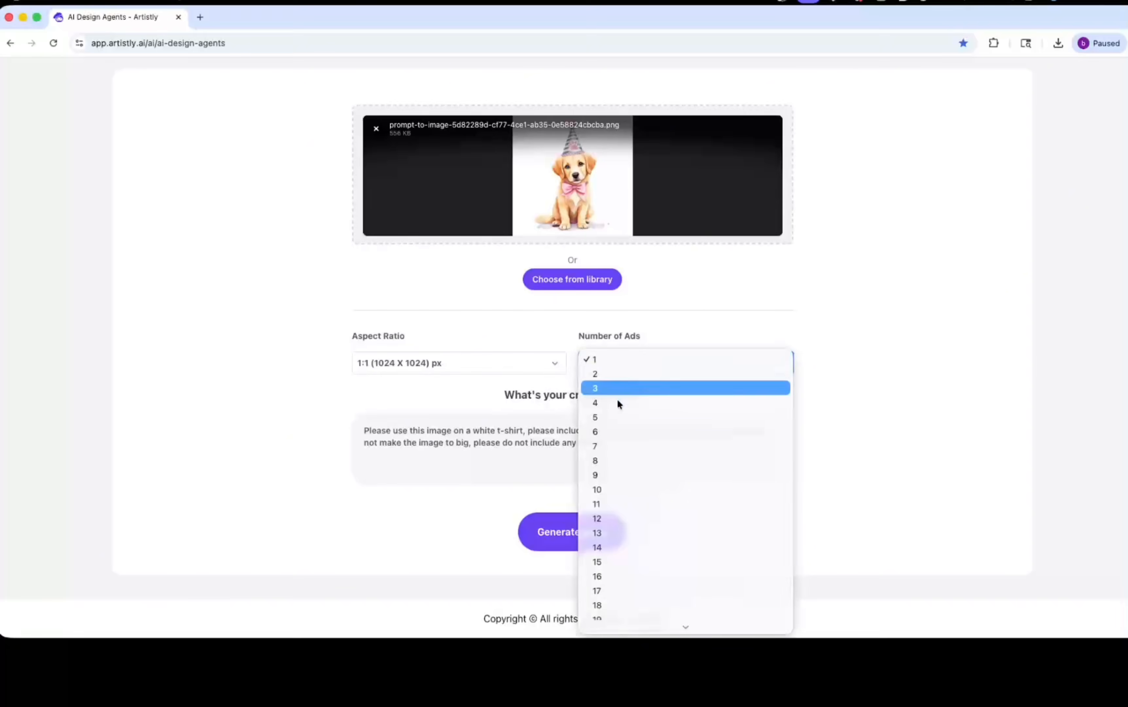
pyautogui.click(608, 426)
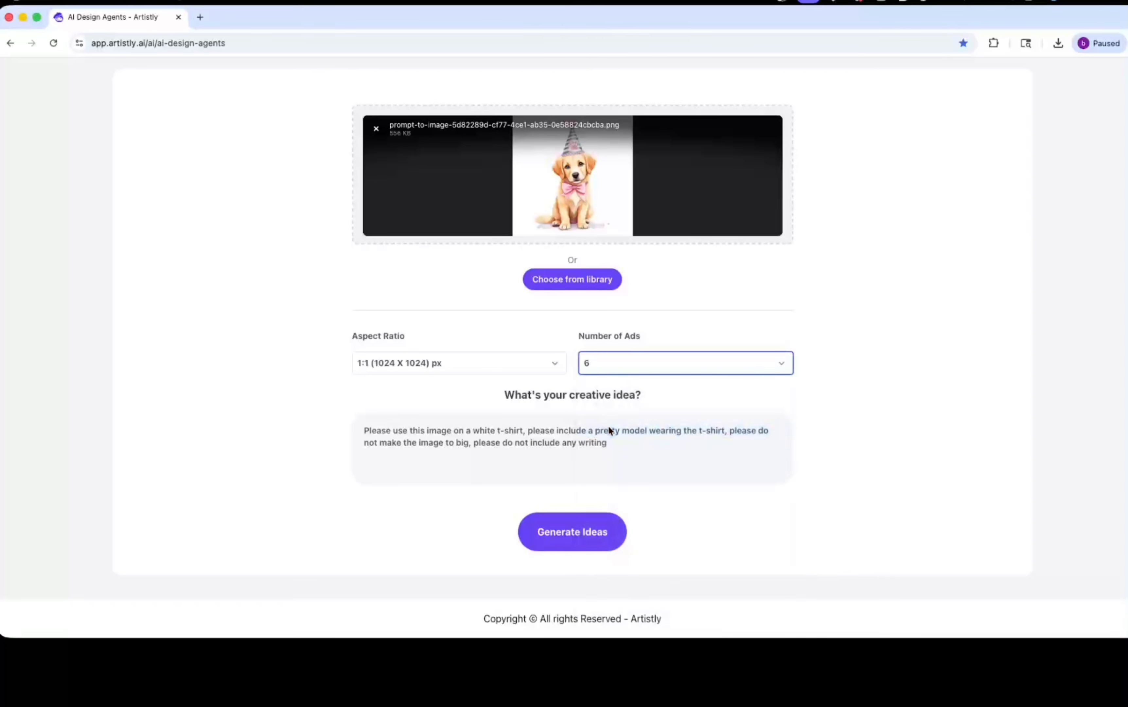
pyautogui.click(569, 539)
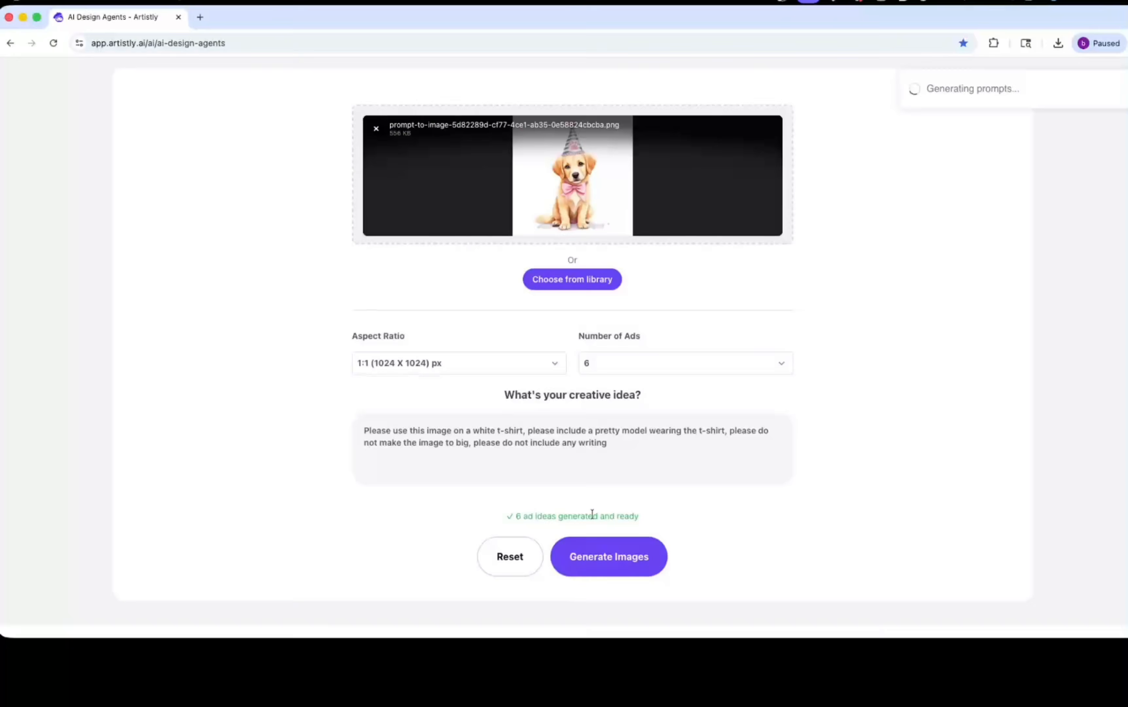
pyautogui.click(600, 549)
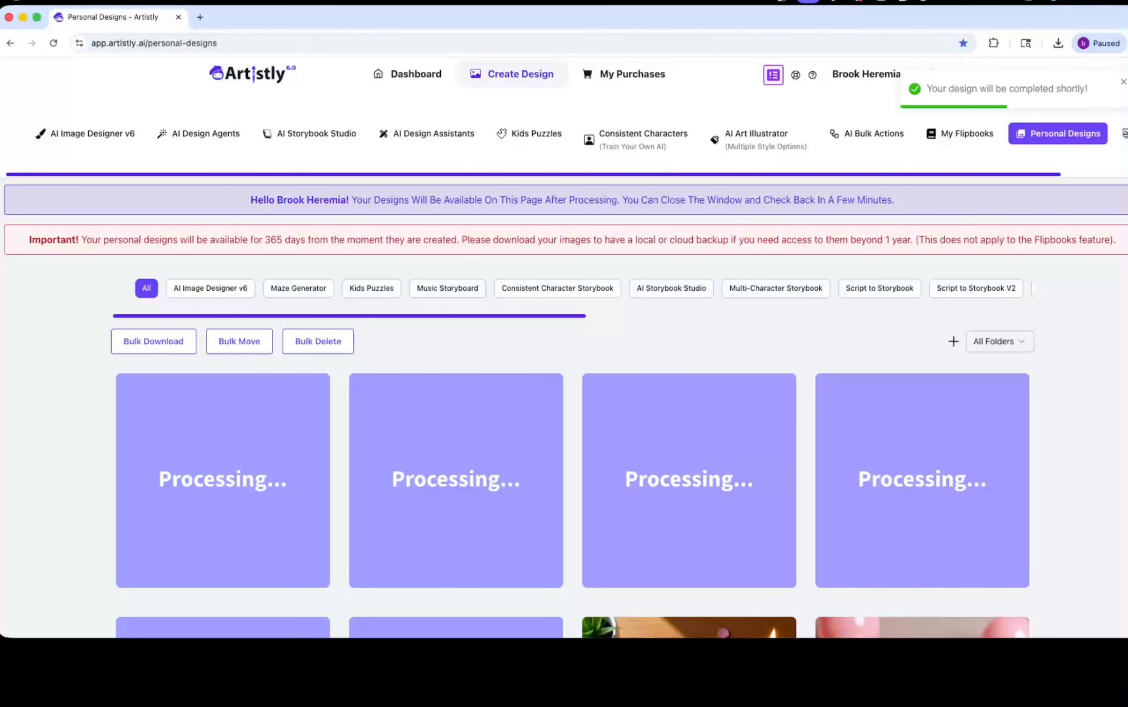
# Step: Examine the enlarged puppy t-shirt mockups with the model on the cafe patio, in the city street and among the balloons
pyautogui.scroll(-5, 564, 347)
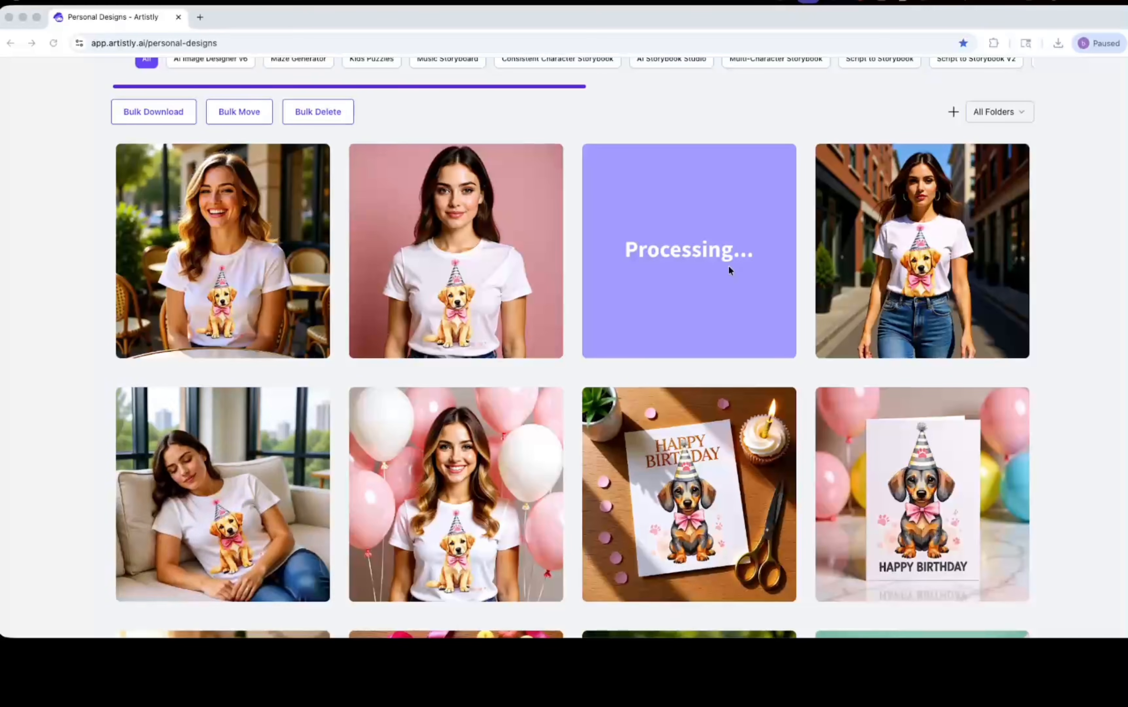
pyautogui.click(197, 252)
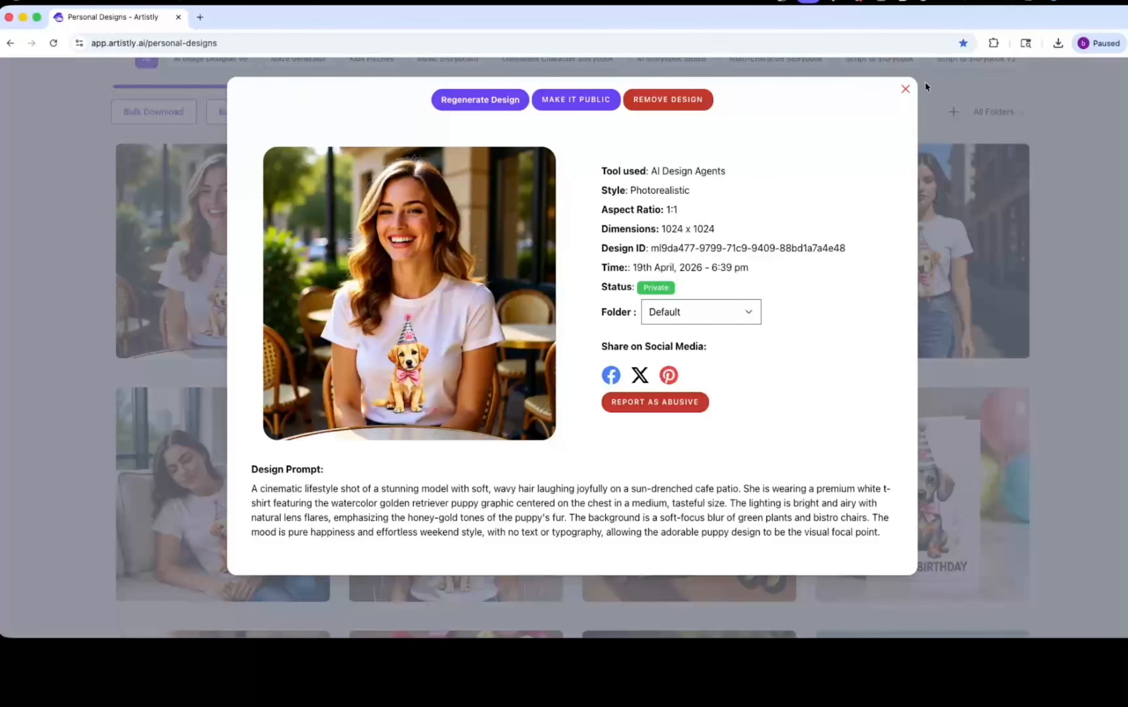
pyautogui.click(906, 89)
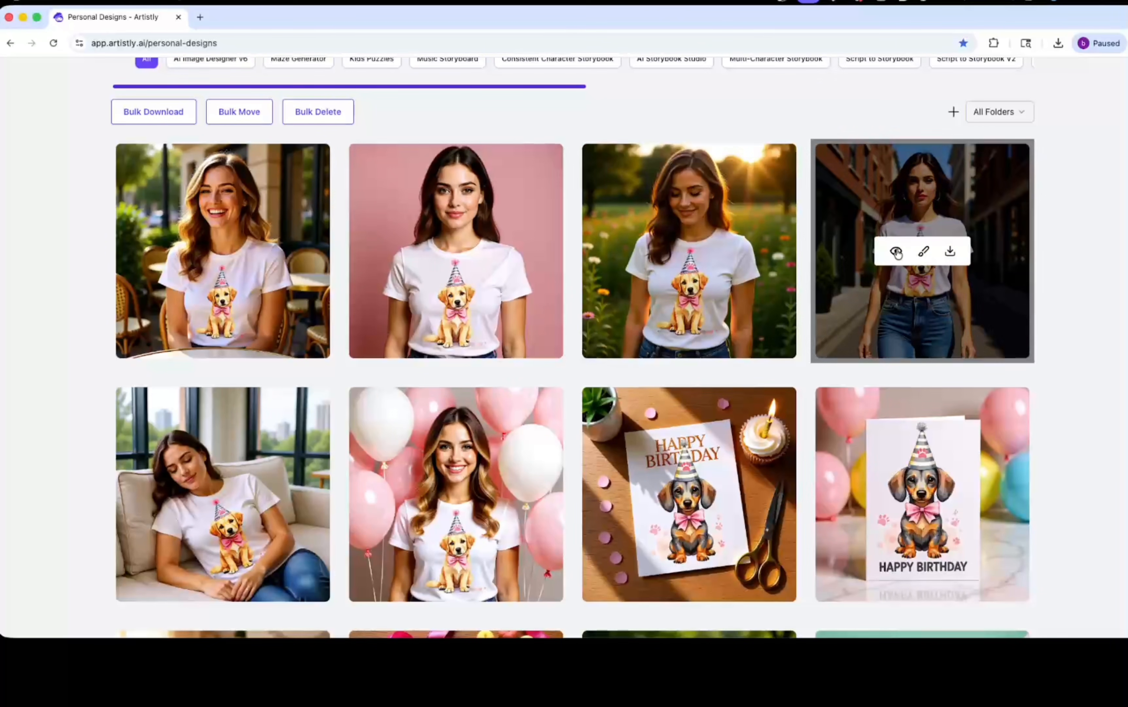
pyautogui.click(902, 254)
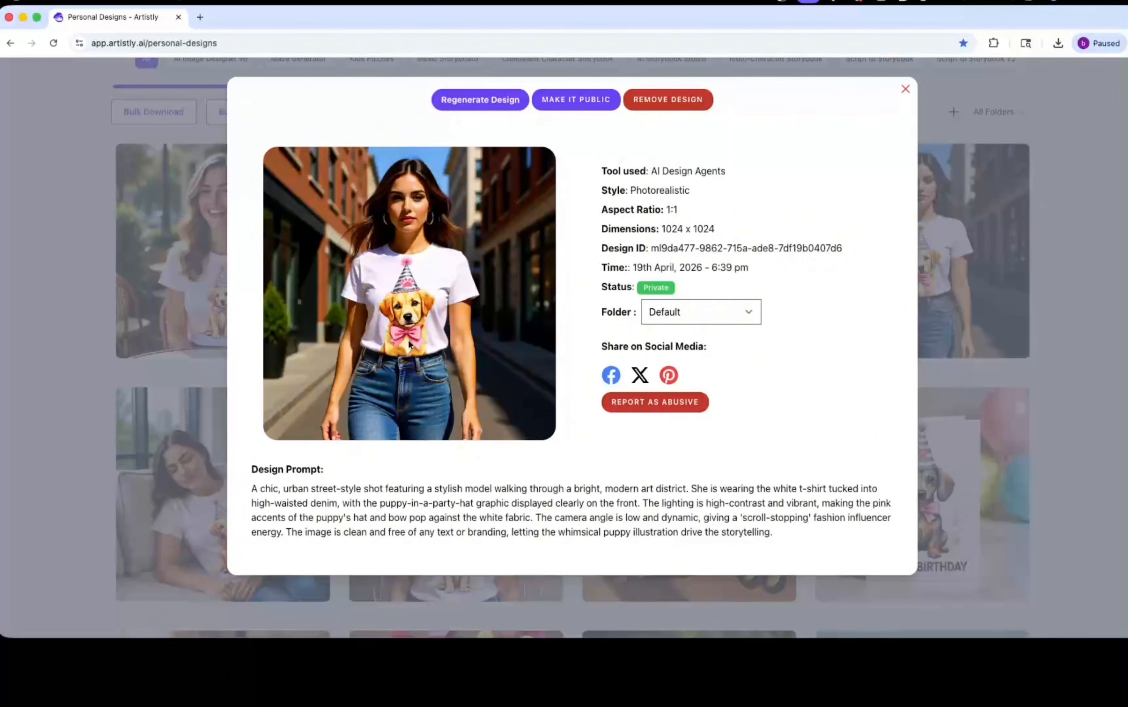
pyautogui.click(905, 91)
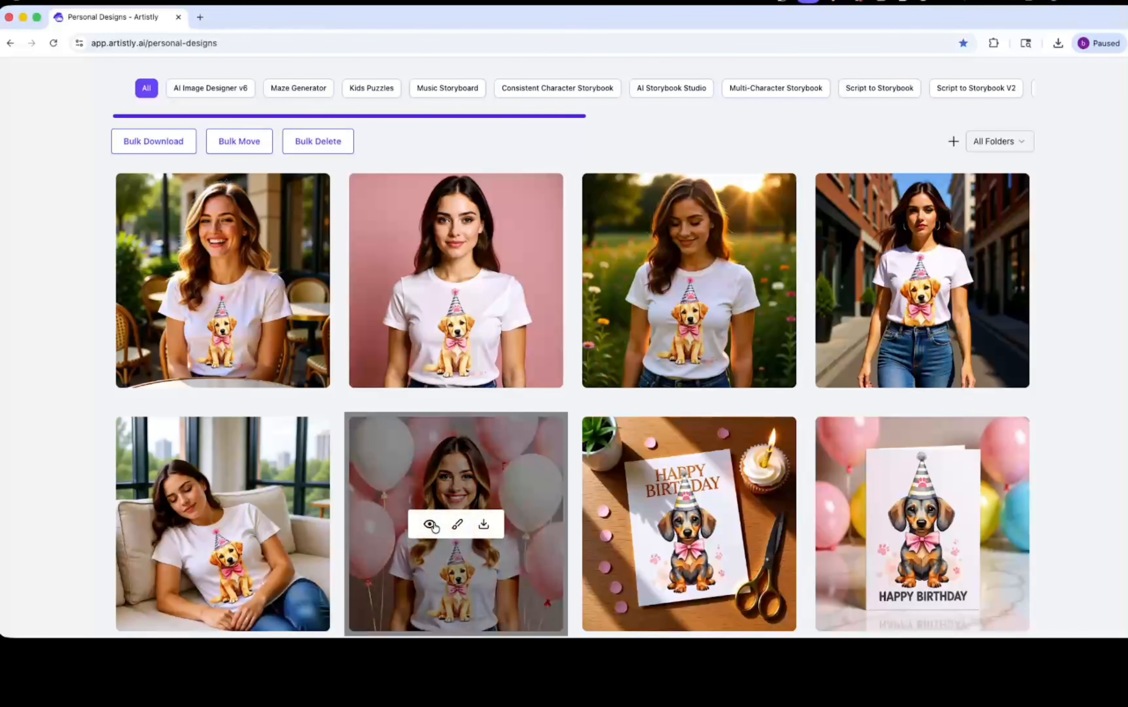
pyautogui.click(430, 524)
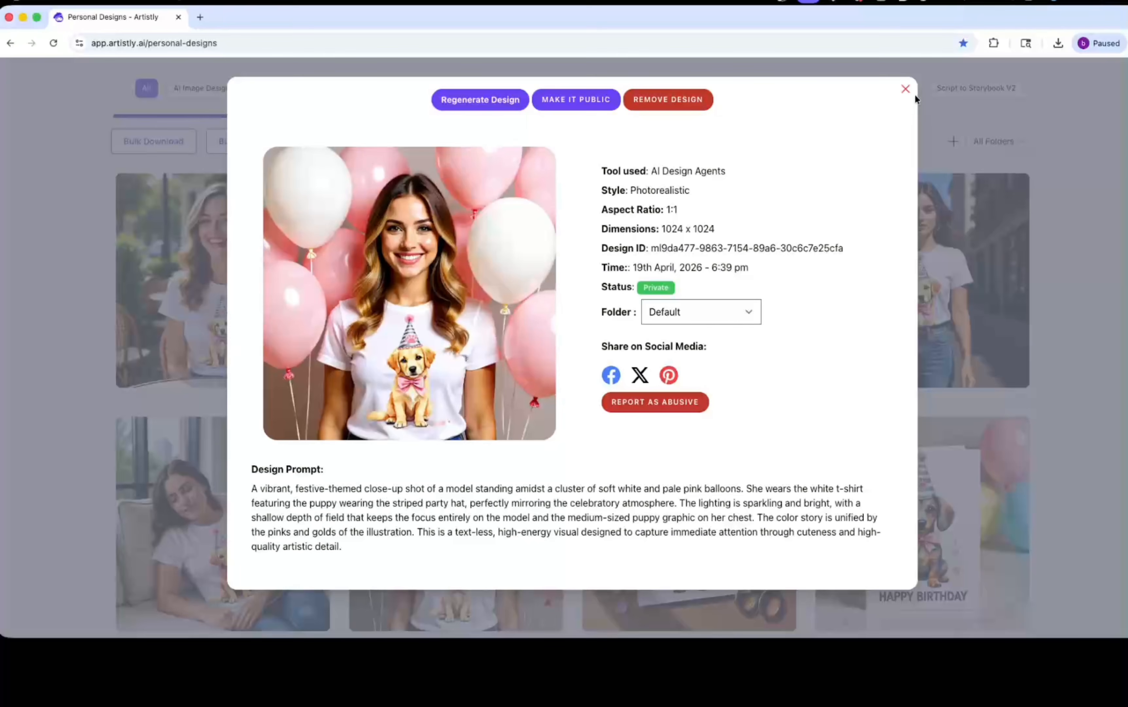
pyautogui.click(906, 90)
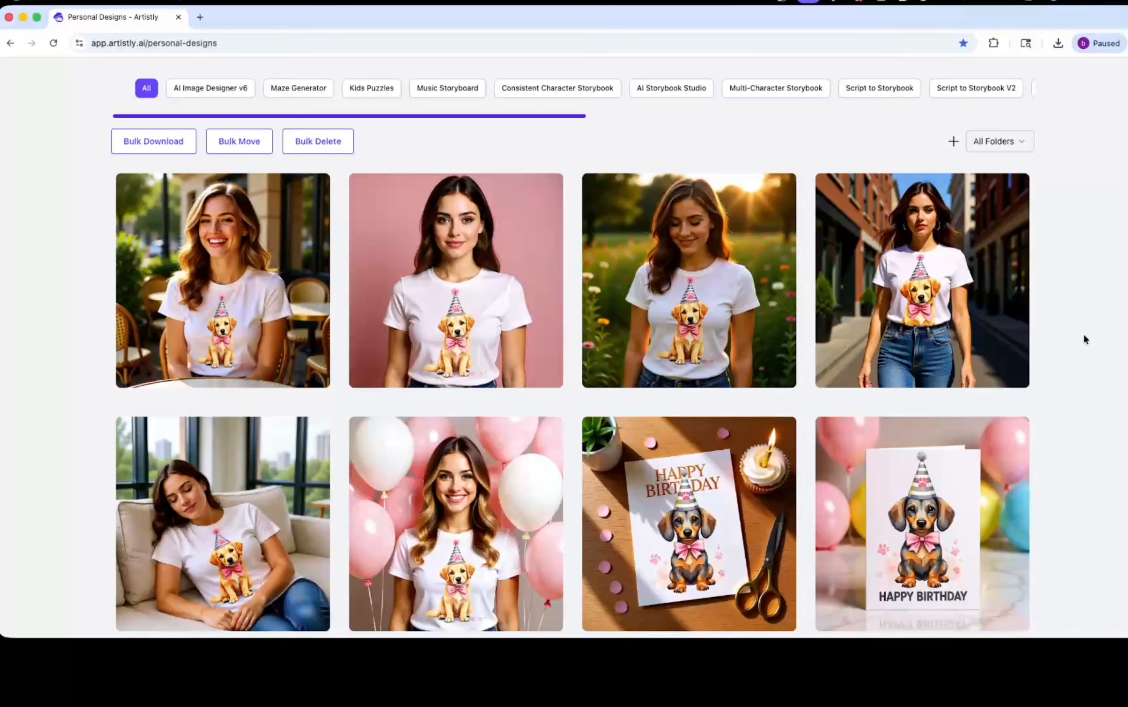
pyautogui.scroll(5, 1084, 337)
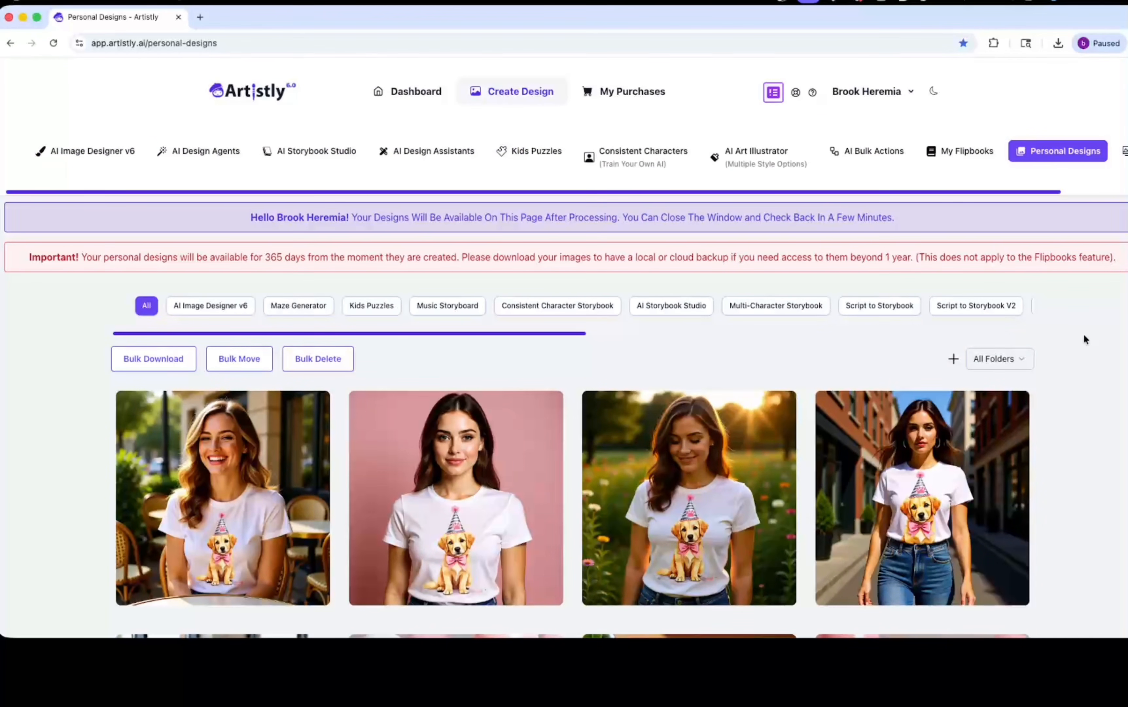